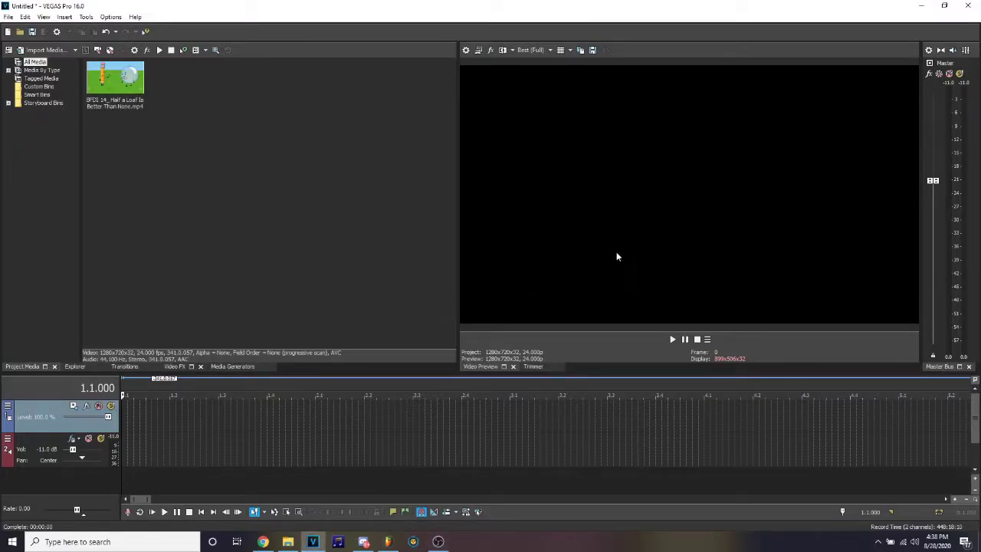
Step: Mark and clear several test time ranges, then drag the BFDI 14 clip onto the timeline
click(236, 381)
click(357, 382)
mouse_move(321, 383)
mouse_down()
mouse_move(387, 383)
mouse_move(192, 383)
mouse_move(371, 383)
mouse_up()
drag(552, 383, 352, 383)
click(349, 389)
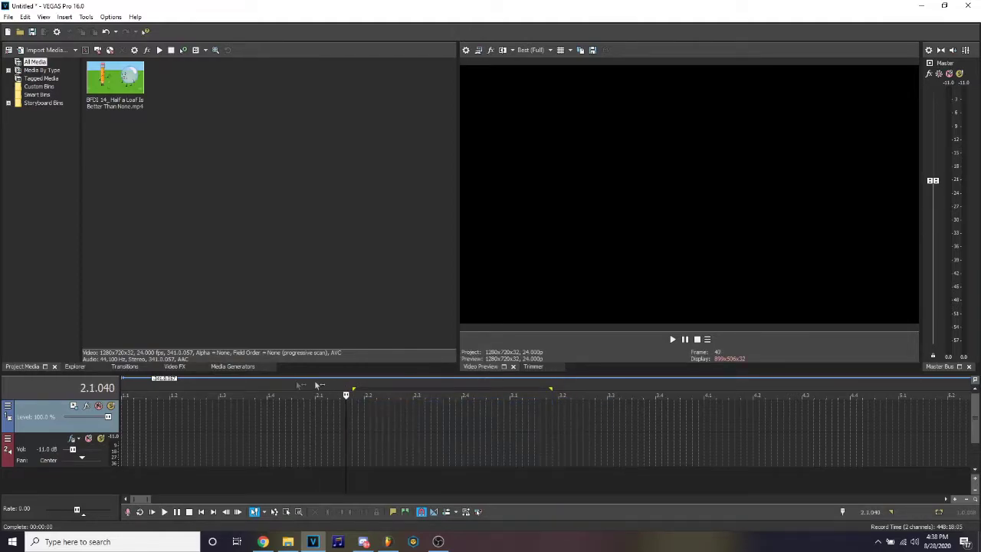
drag(285, 389, 463, 381)
click(311, 389)
click(363, 383)
drag(545, 383, 305, 383)
drag(244, 385, 617, 383)
click(678, 383)
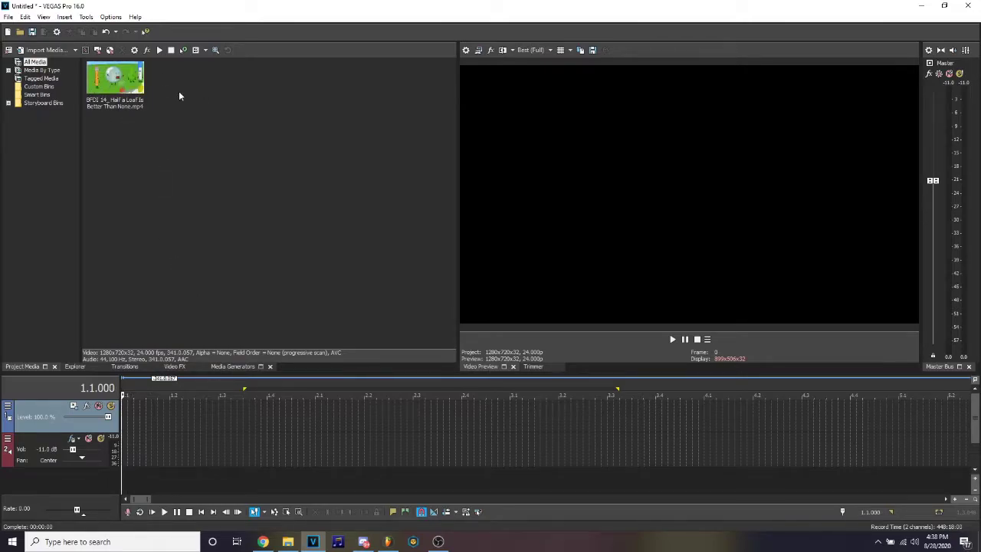
drag(115, 86, 122, 387)
Step: Scrub and play through the BFDI 14 clip to locate the cliff scene
click(132, 388)
scroll(200, 431, up, 6)
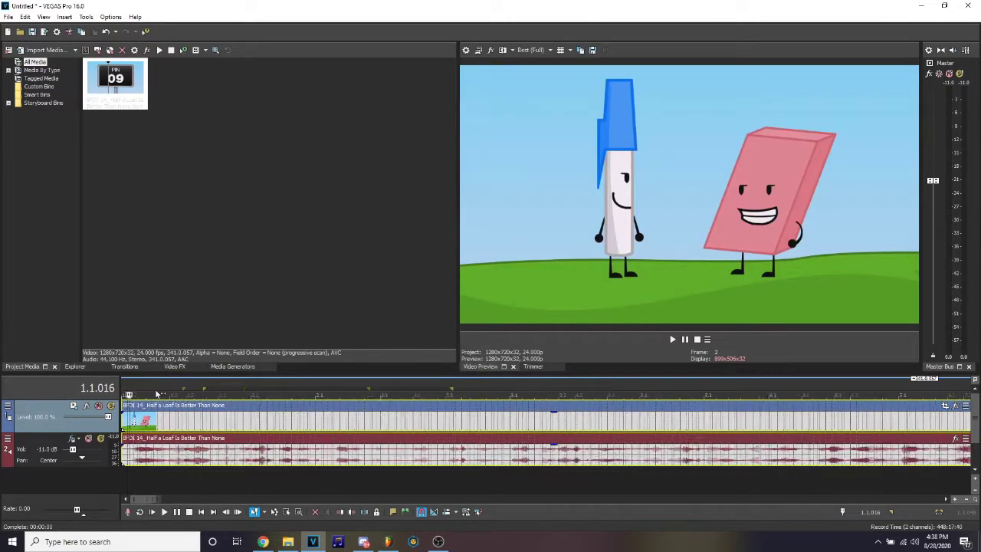
scroll(200, 431, down, 6)
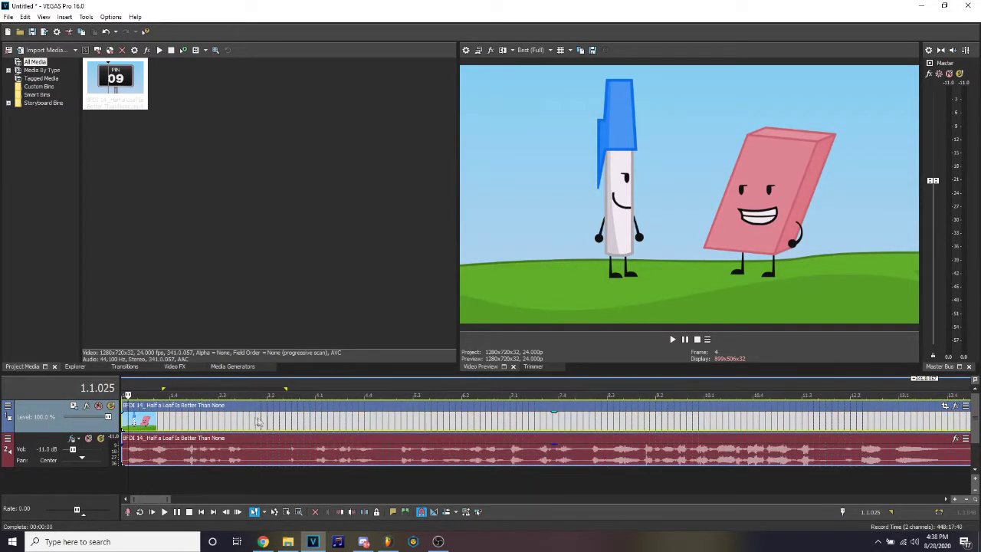
key(space)
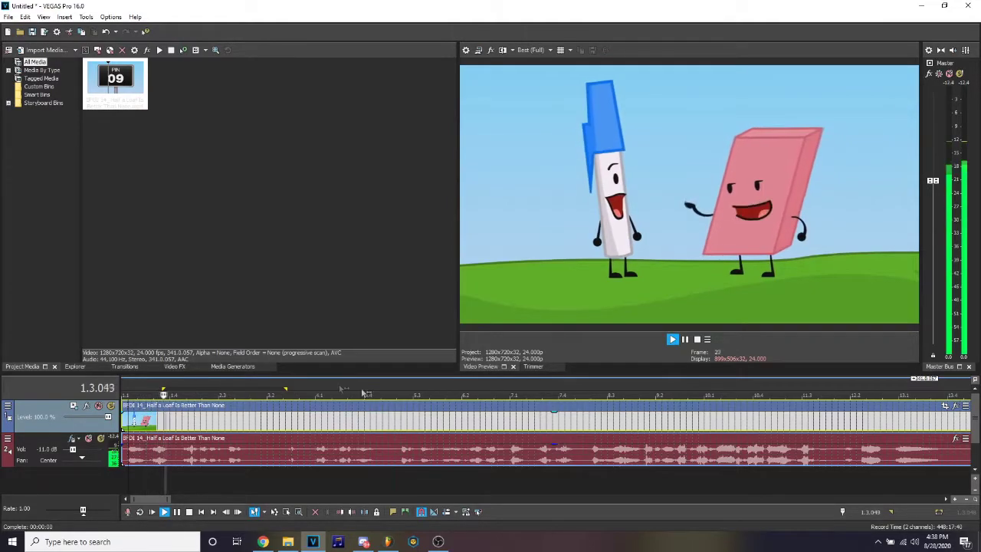
click(291, 386)
click(459, 386)
click(537, 390)
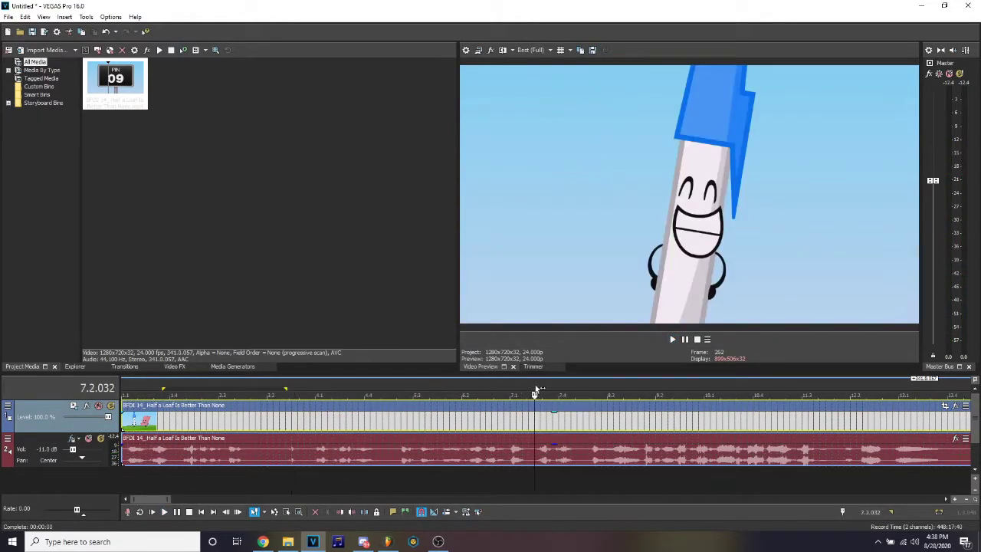
scroll(536, 389, up, 3)
key(space)
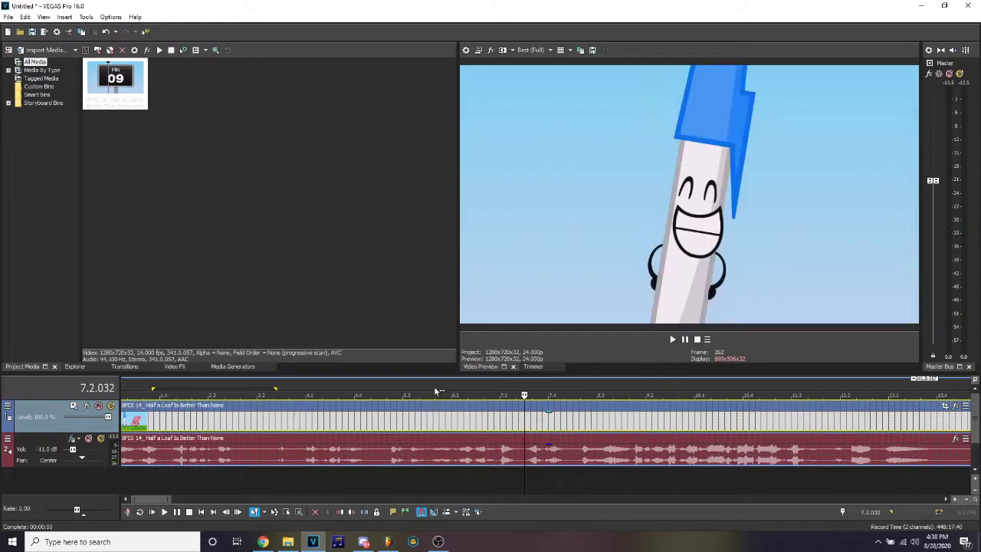
click(433, 386)
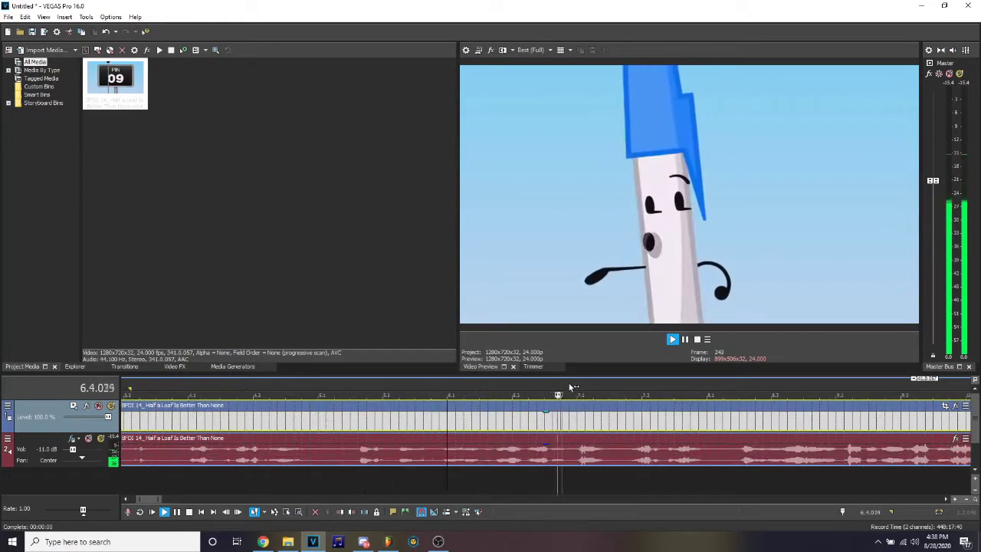
click(490, 387)
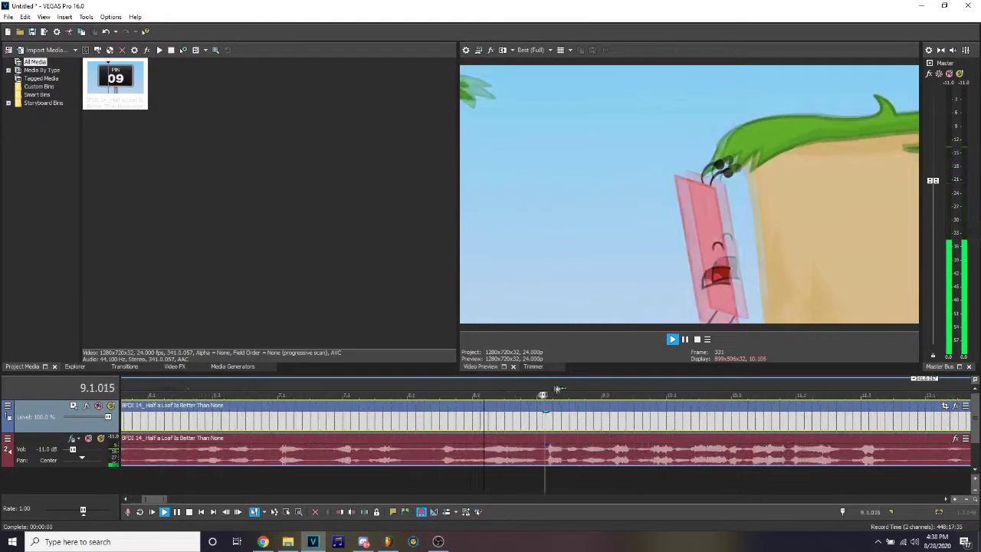
key(space)
Step: Split the clip at 8.4.000 and 9.1.000 and select the cut-out piece as the time range
click(480, 387)
scroll(558, 426, up, 2)
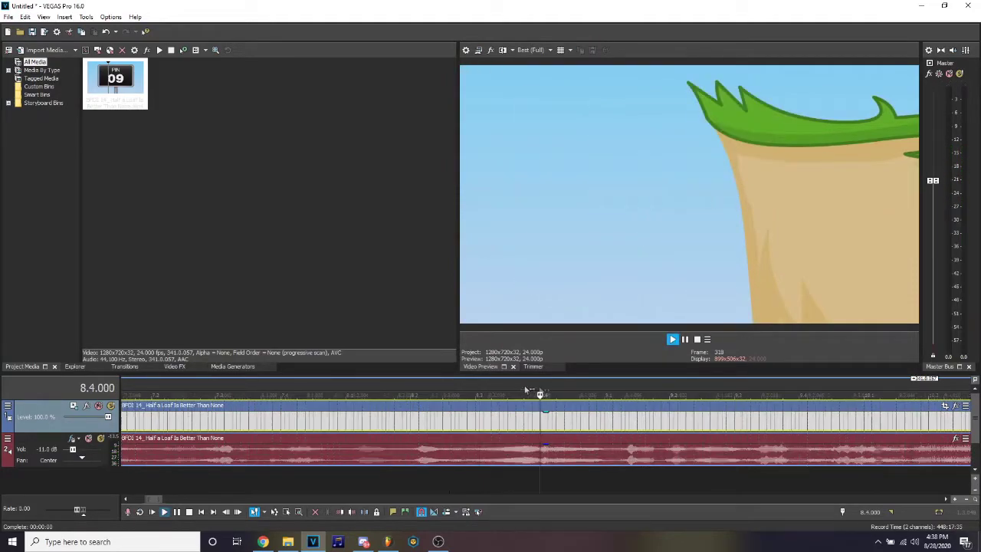
key(space)
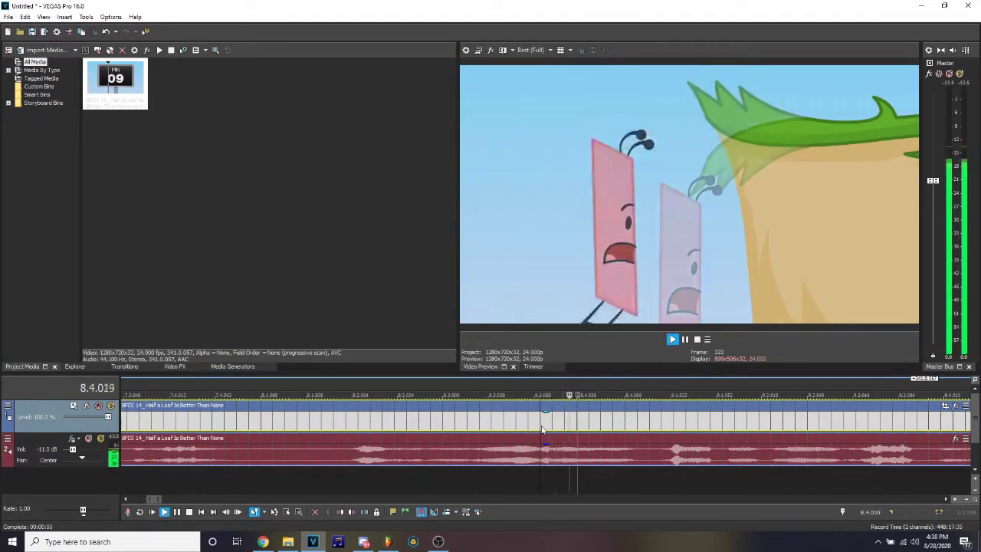
key(space)
key(s)
key(space)
key(space)
key(s)
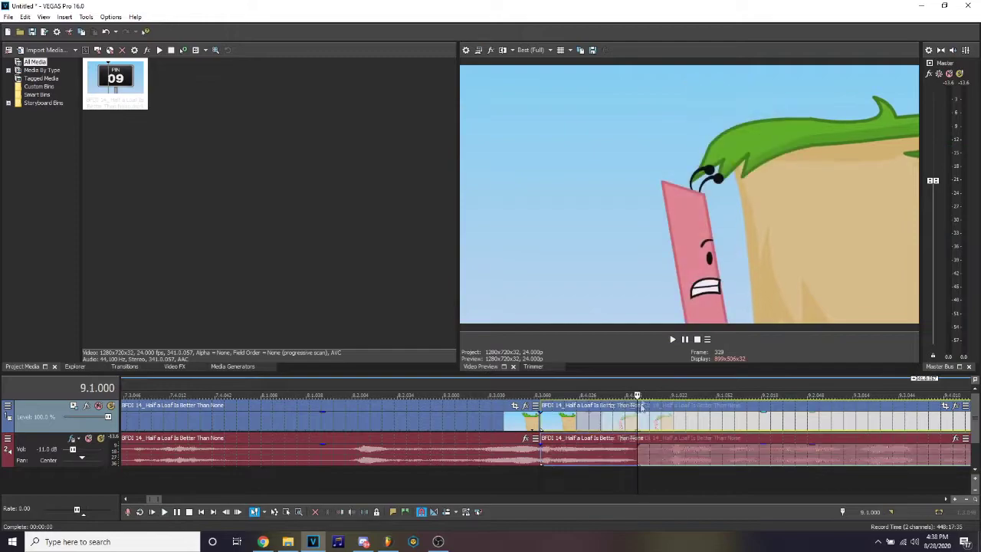
double_click(592, 418)
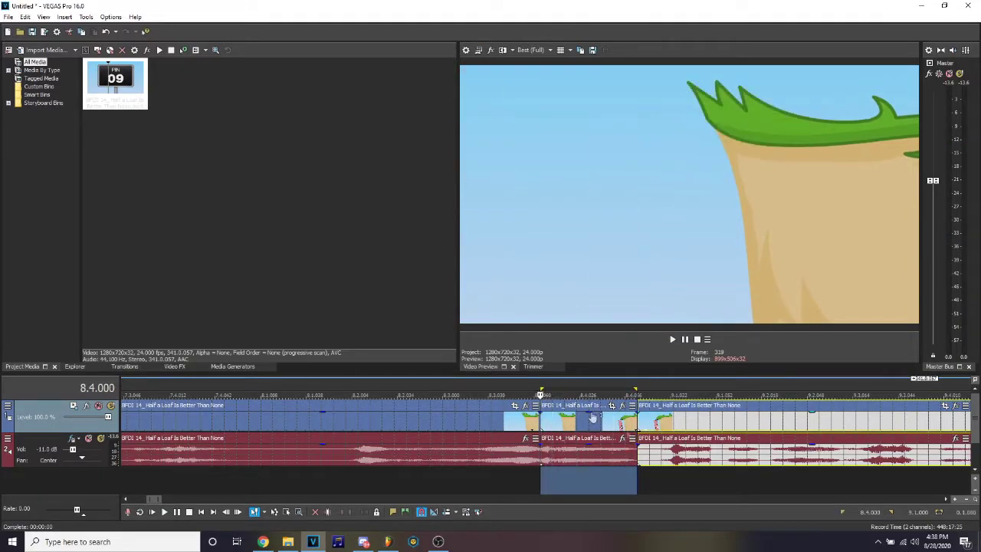
Step: Add The T-Pain Effect to the isolated audio event, dismiss the authorization prompts, and play it back
click(623, 441)
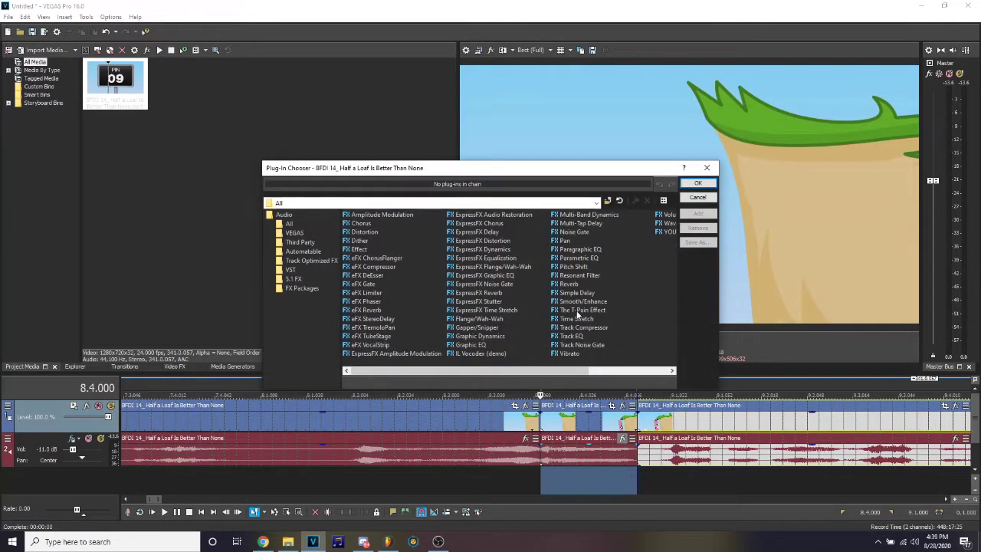
click(697, 214)
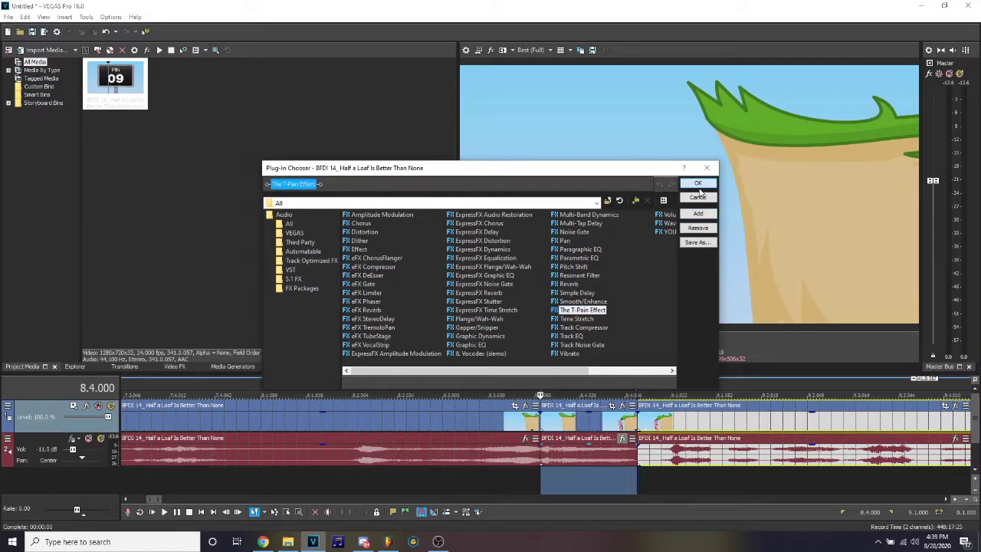
click(698, 185)
click(608, 190)
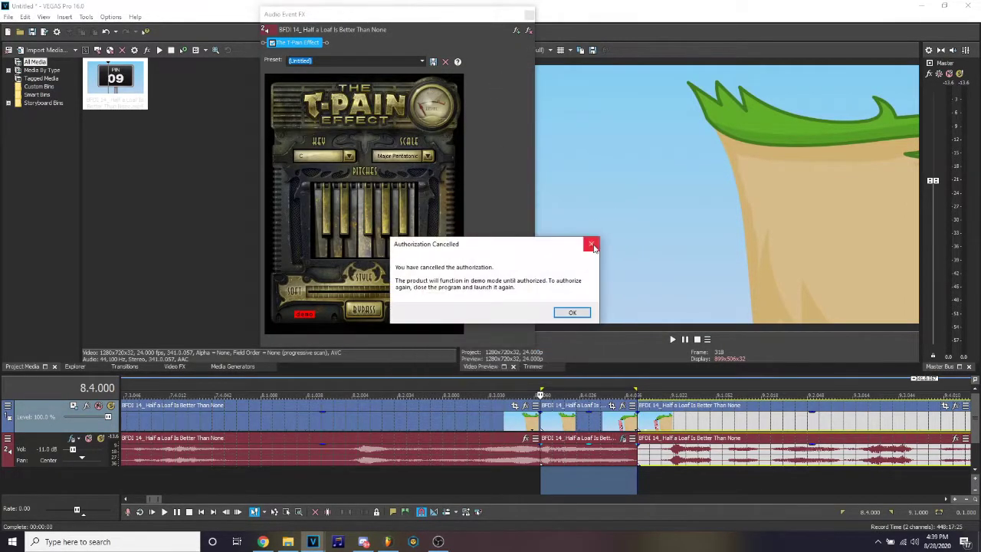
click(591, 245)
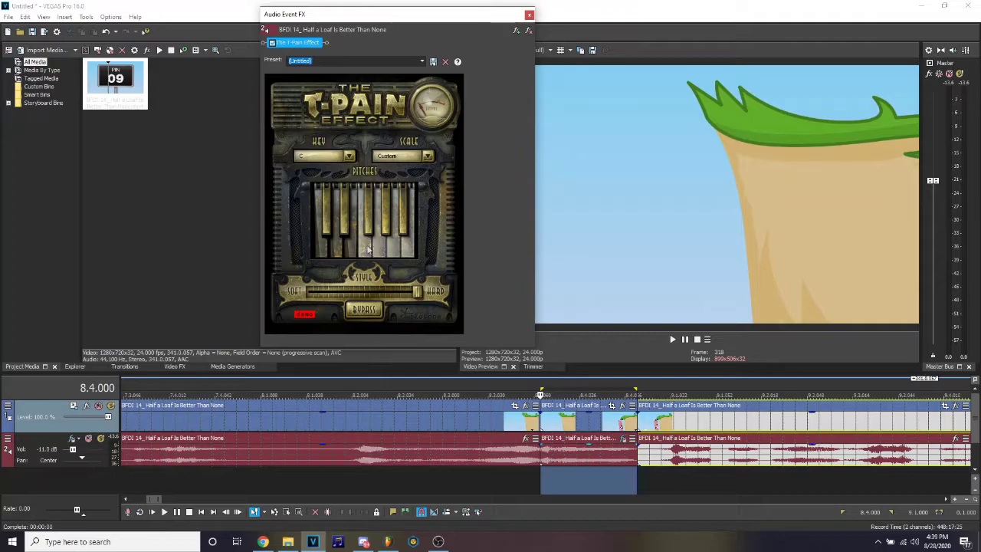
click(529, 14)
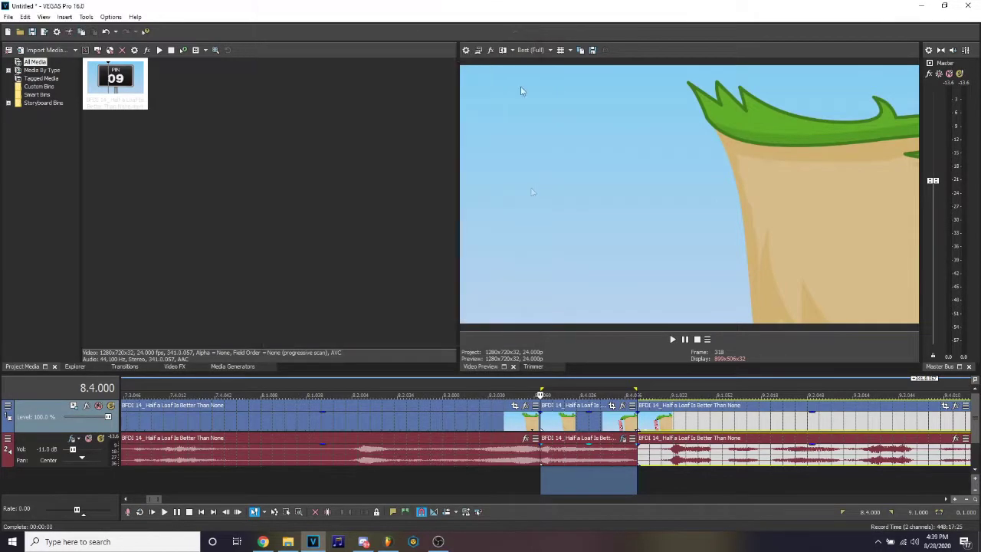
key(space)
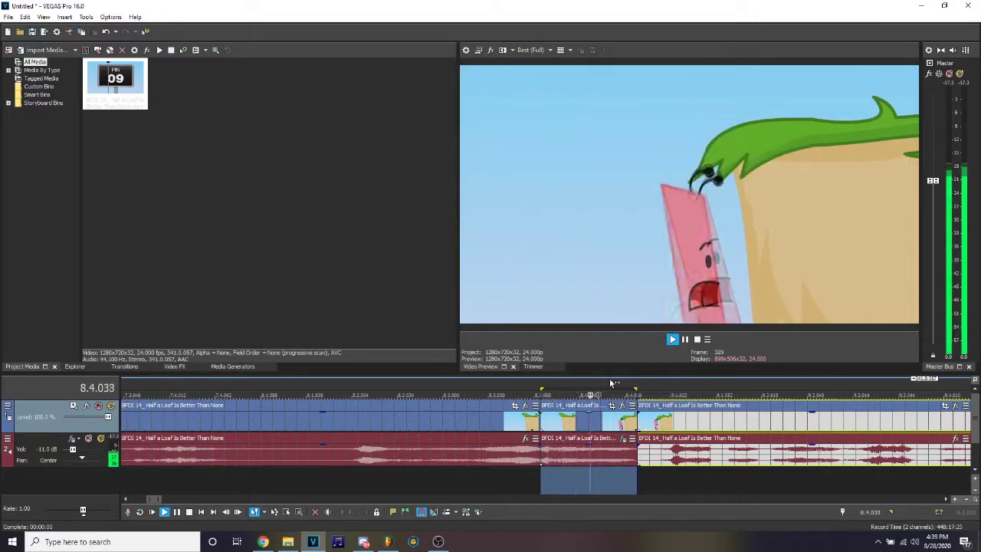
key(space)
Step: Render the audio as poggers.wav in Wave (Microsoft) 48,000 Hz 16-bit stereo PCM format
click(8, 17)
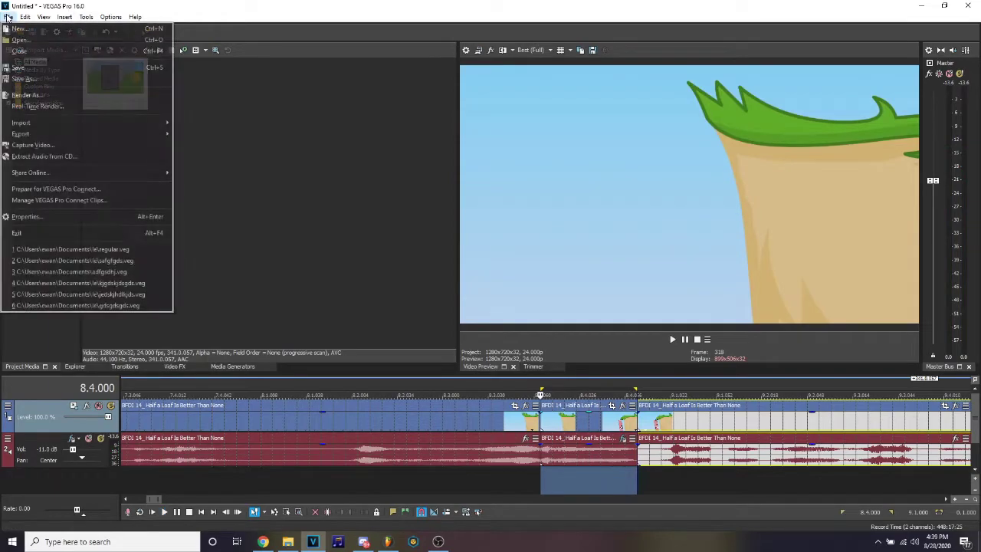
click(26, 95)
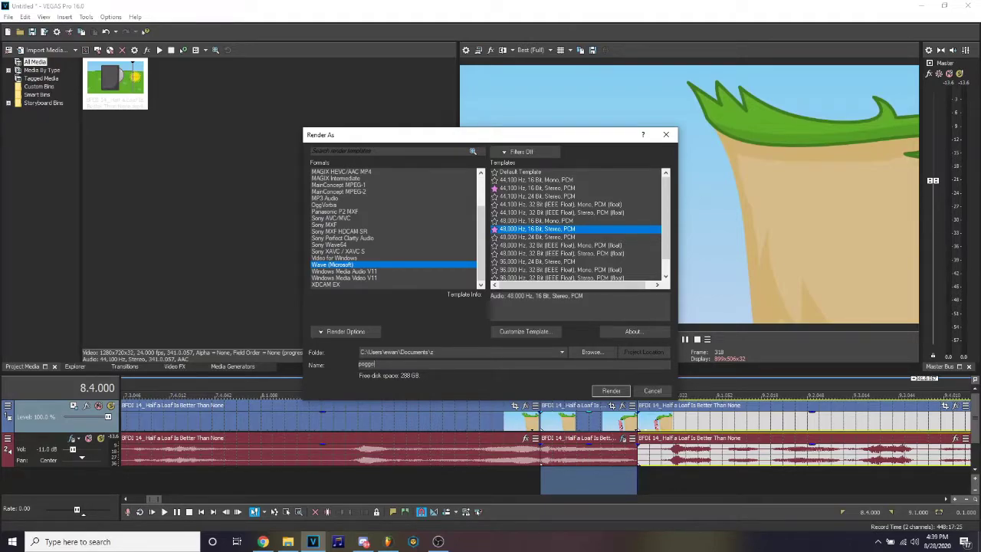
click(607, 391)
click(544, 205)
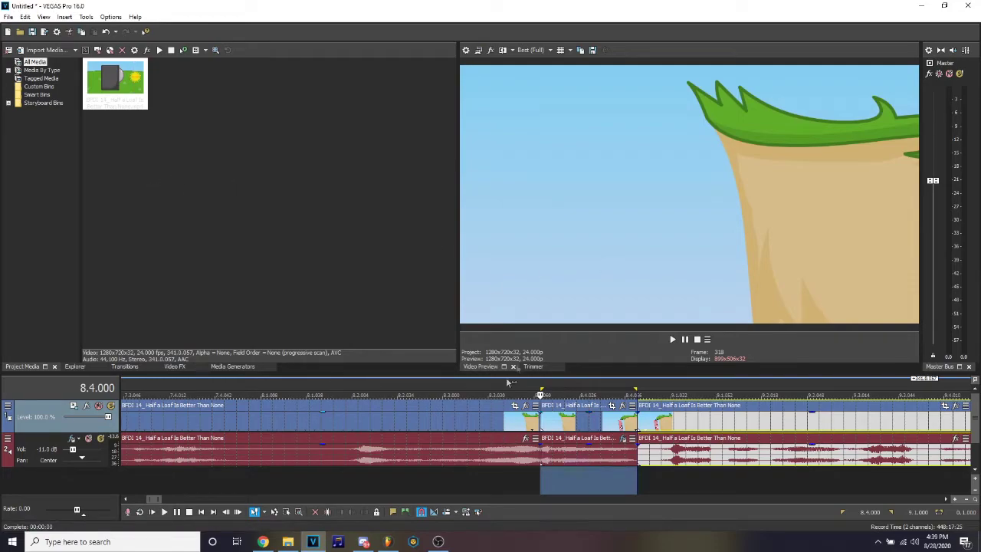
Step: In FL Studio, add a new Sampler channel, load poggers.wav into it, and preview it
click(387, 541)
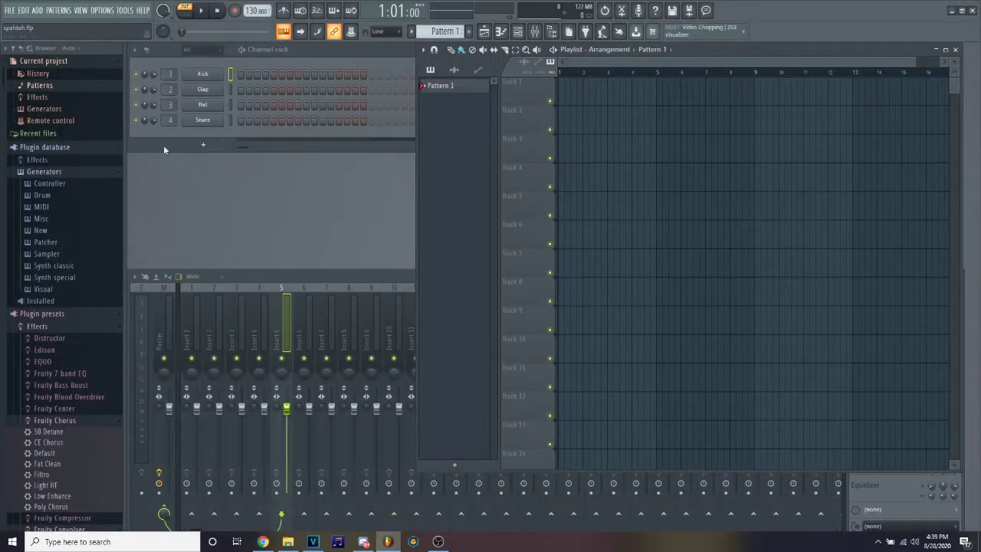
click(202, 146)
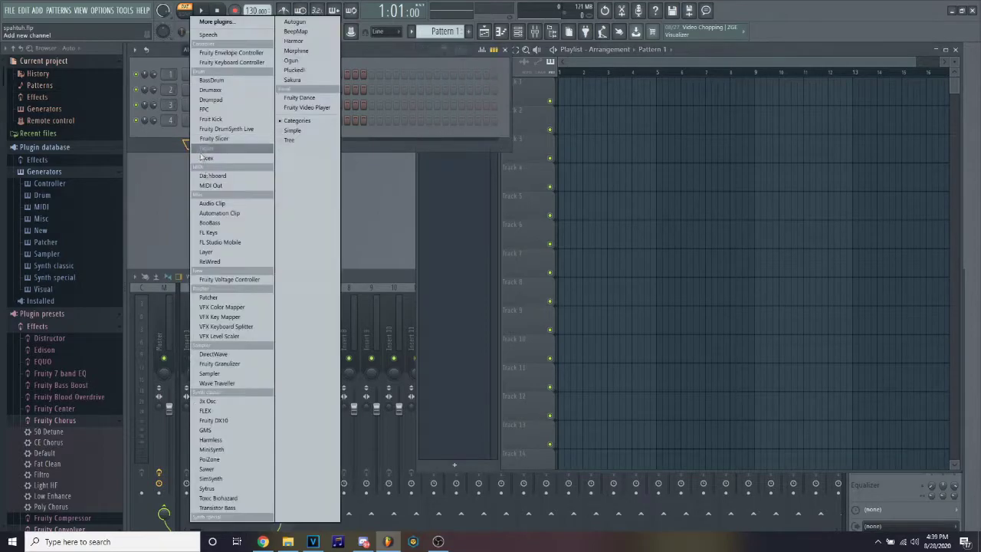
click(230, 374)
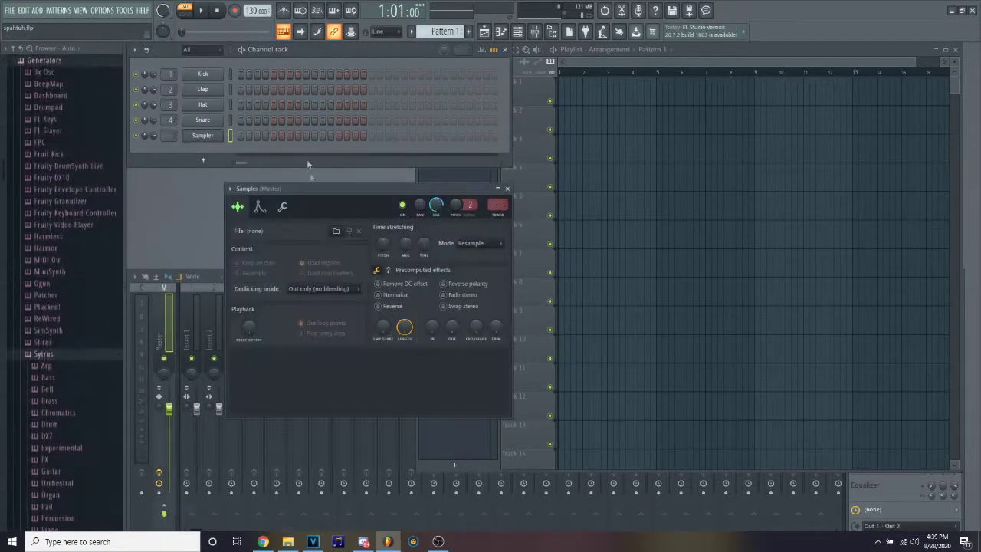
click(344, 232)
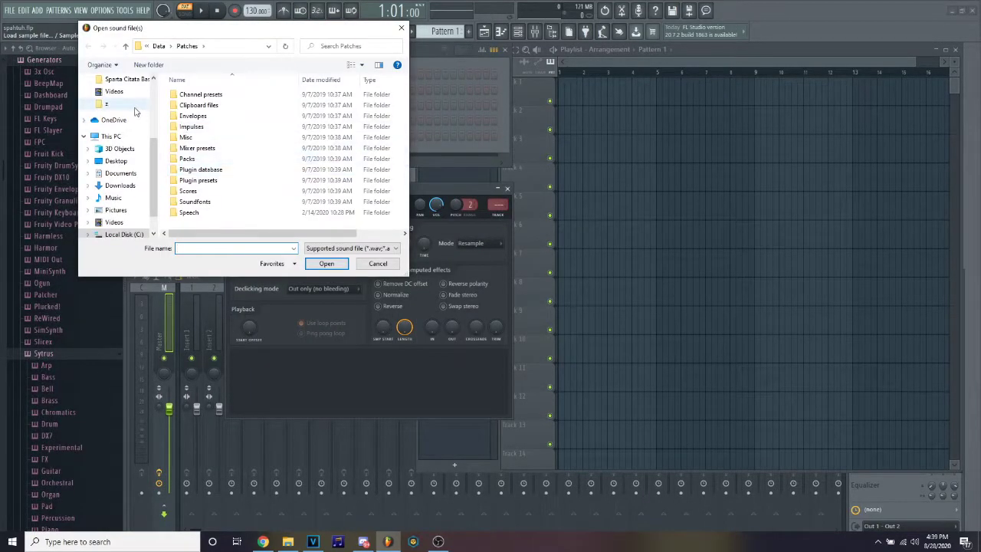
click(131, 106)
click(193, 106)
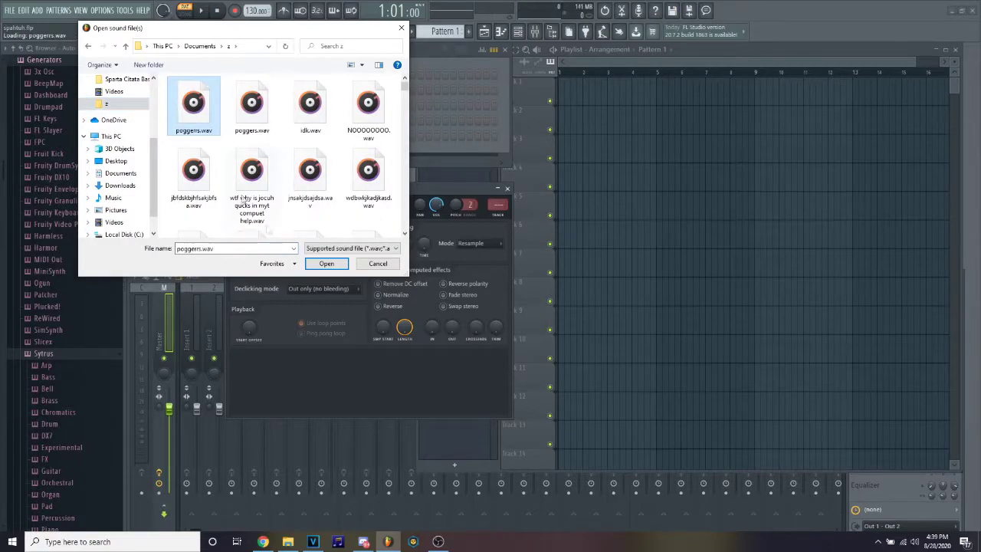
click(327, 263)
drag(351, 184, 465, 157)
click(443, 353)
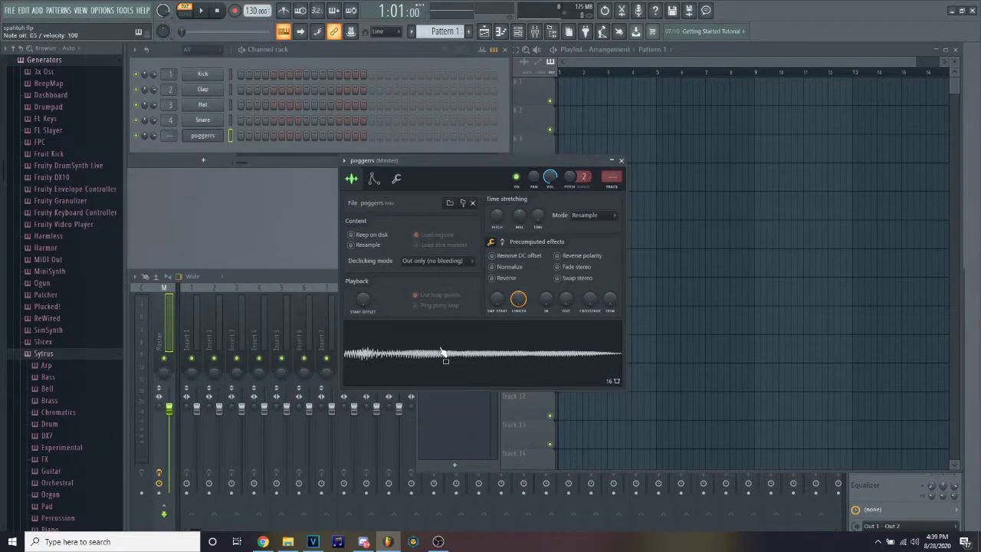
Step: Check Options > Audio settings, preview the poggers sample again, and dismiss the dropped-sample prompt
click(106, 10)
click(115, 36)
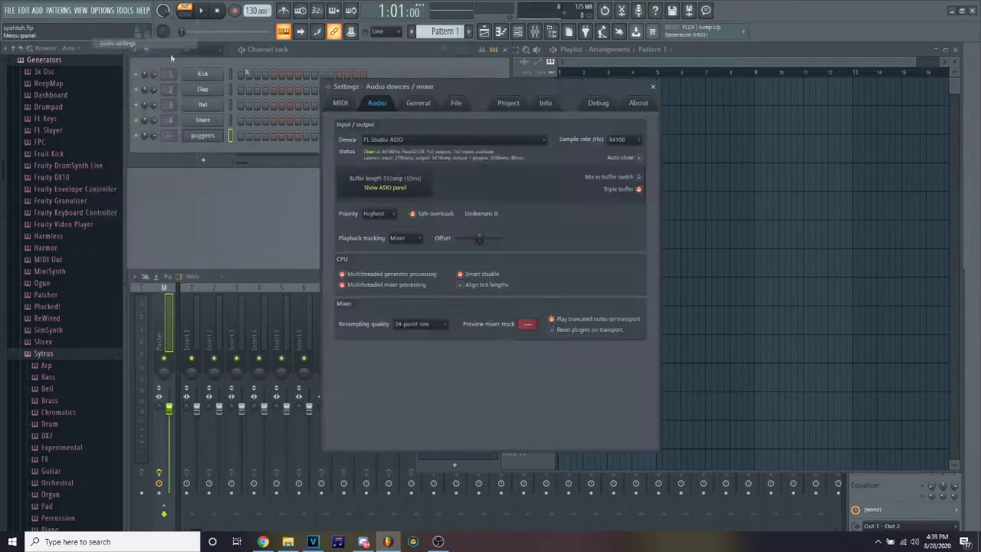
click(653, 87)
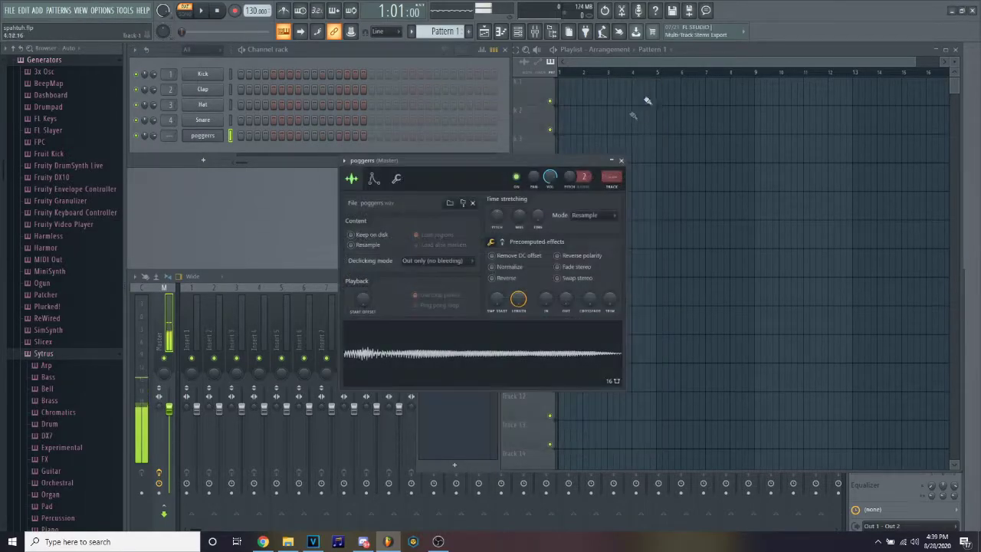
click(477, 333)
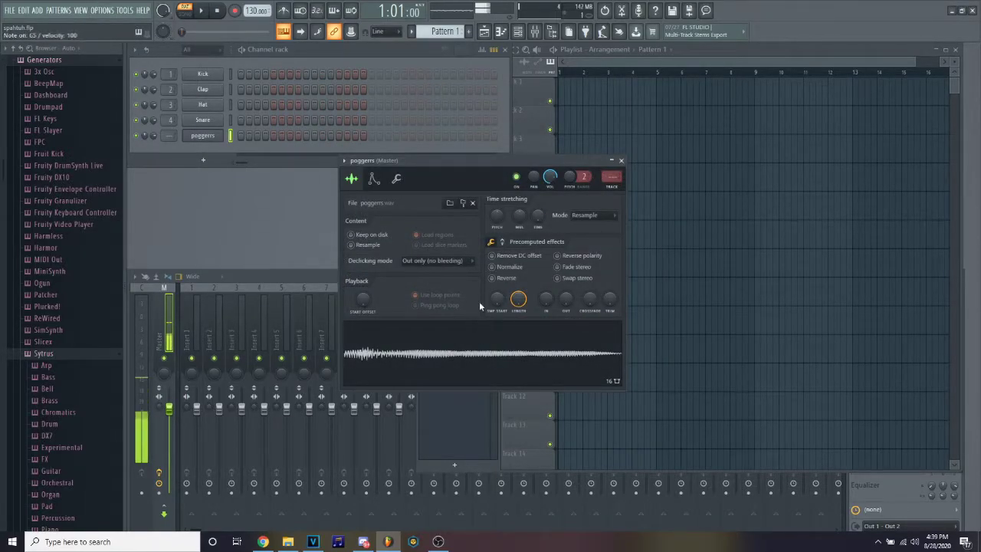
drag(480, 349, 526, 345)
click(592, 298)
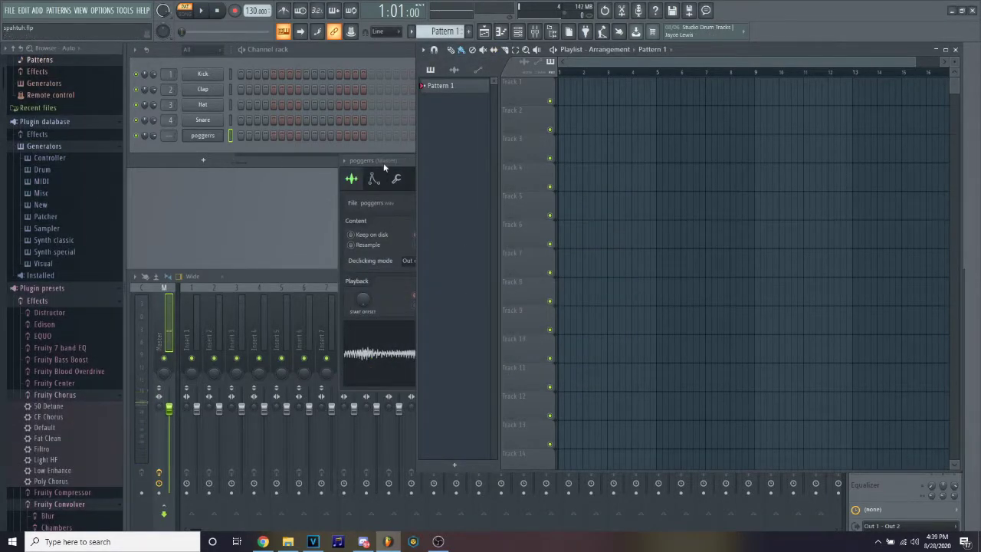
Step: Normalize the poggers sample, turn on loop points, and raise the crossfade
drag(383, 163, 307, 159)
click(415, 276)
click(415, 275)
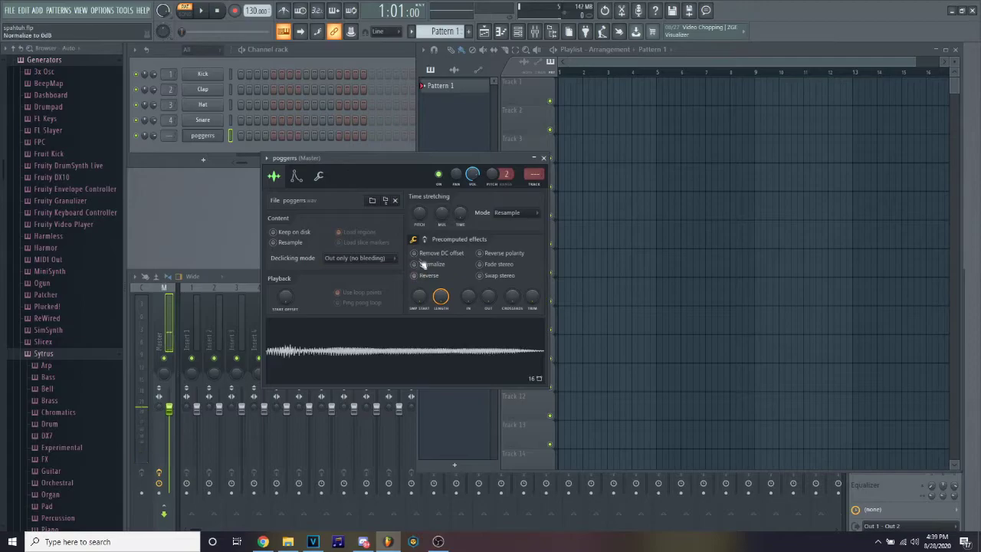
click(423, 264)
drag(440, 296, 441, 278)
drag(512, 296, 512, 273)
Step: Shorten the volume envelope release and route the poggers channel to mixer track 5
click(296, 176)
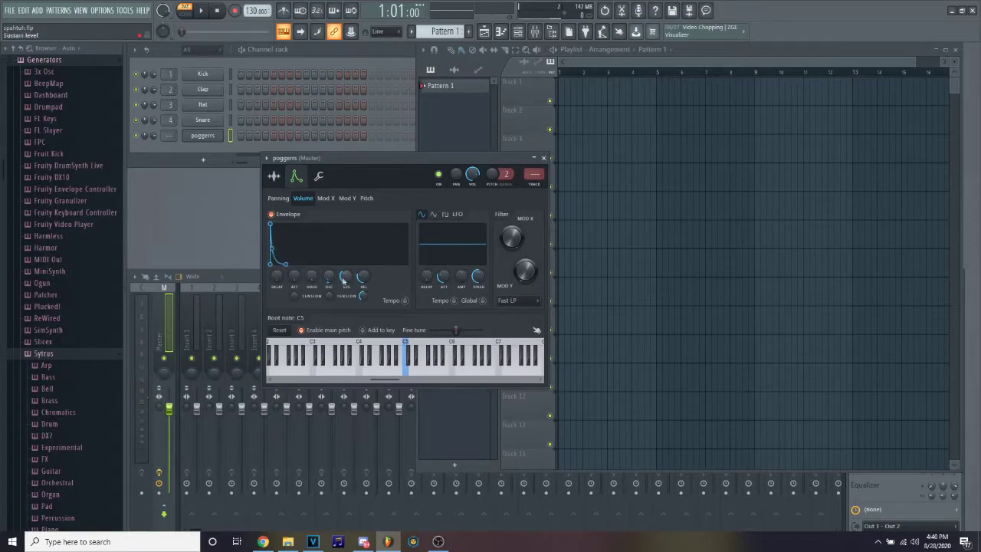
drag(363, 278, 365, 277)
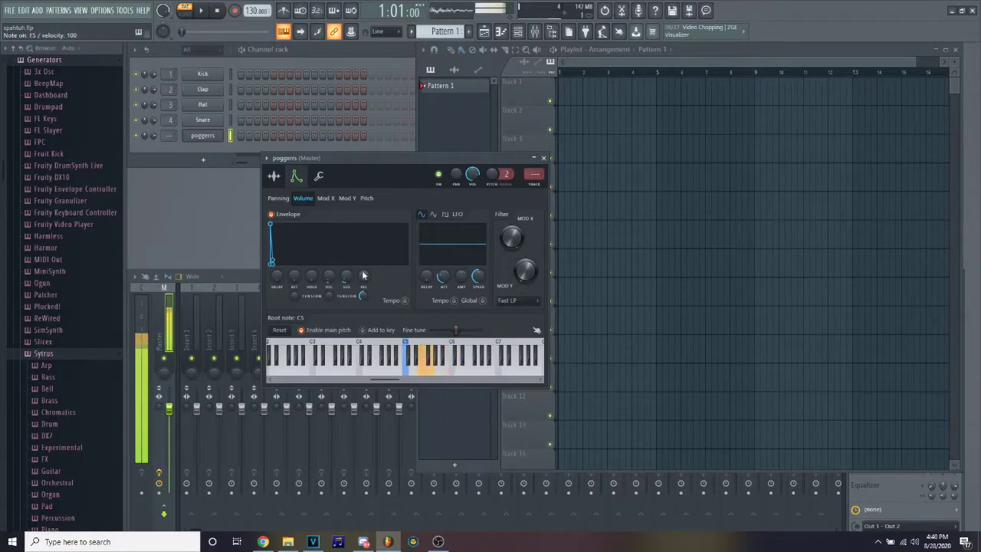
click(328, 176)
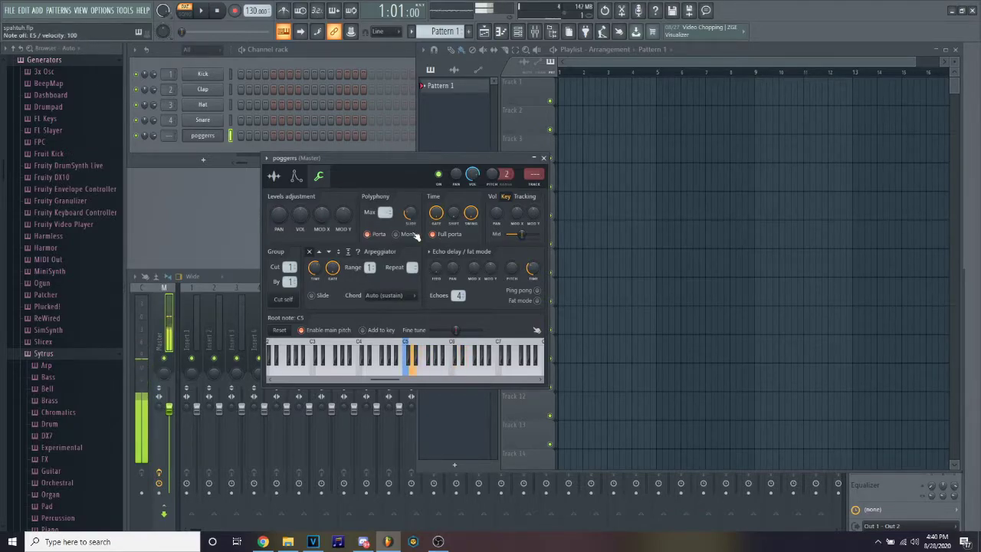
click(274, 177)
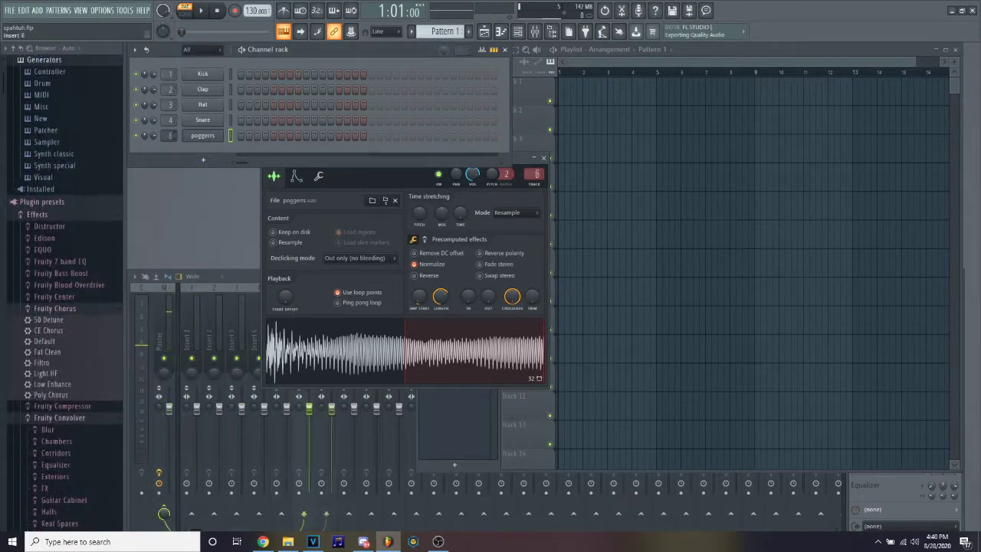
drag(172, 135, 172, 148)
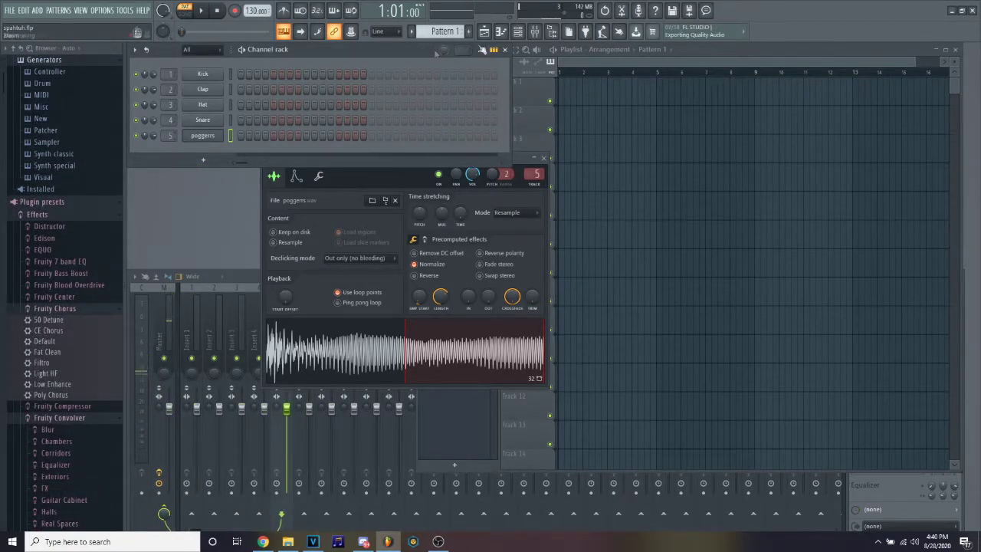
Step: Draw a descending staircase of notes in the poggers piano roll and play it back
click(499, 32)
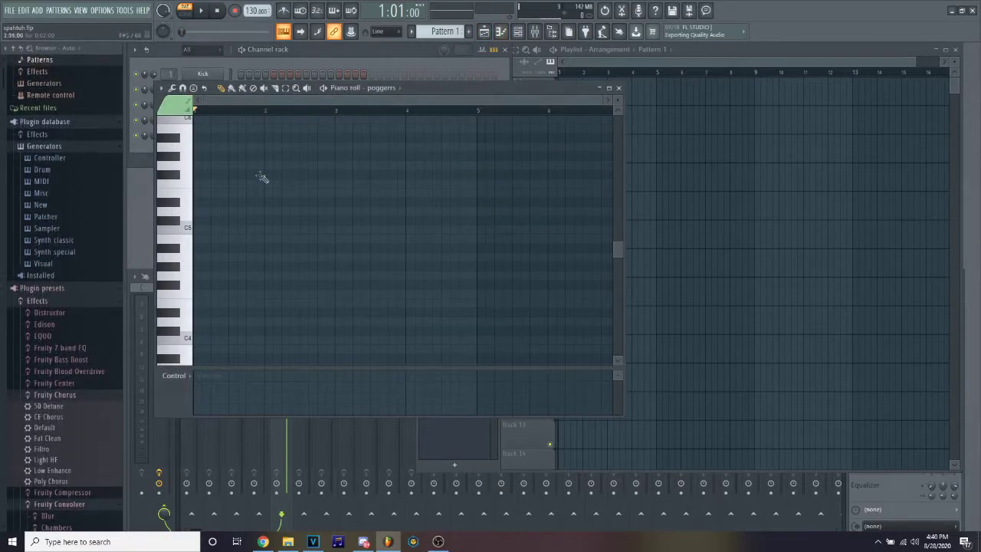
scroll(196, 139, up, 5)
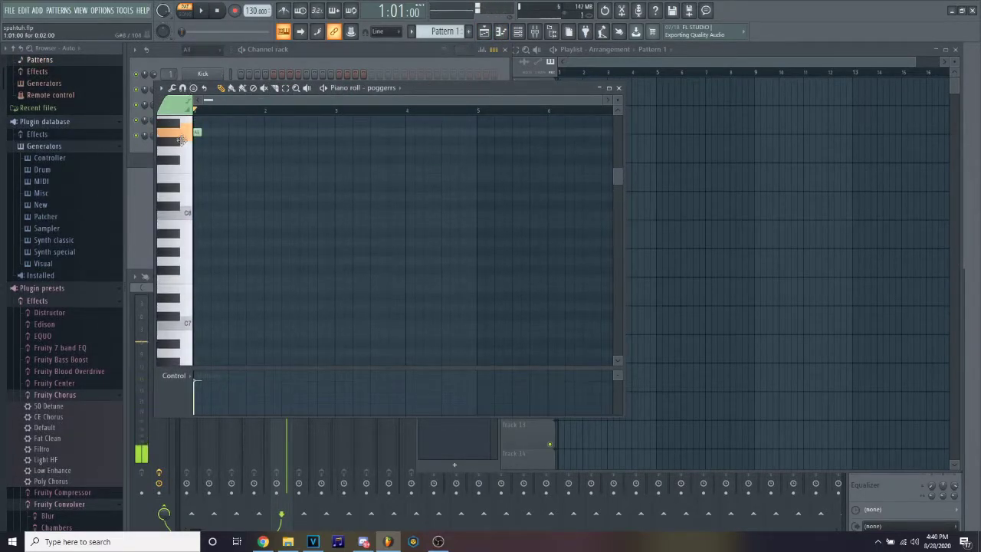
mouse_move(208, 145)
mouse_down()
mouse_move(247, 292)
mouse_move(263, 398)
mouse_move(281, 337)
mouse_move(275, 253)
mouse_move(270, 273)
mouse_move(301, 344)
mouse_move(314, 337)
mouse_move(314, 291)
mouse_move(332, 296)
mouse_move(346, 366)
mouse_move(306, 235)
mouse_move(263, 154)
mouse_move(253, 236)
mouse_move(245, 175)
mouse_up()
key(space)
scroll(234, 145, down, 1)
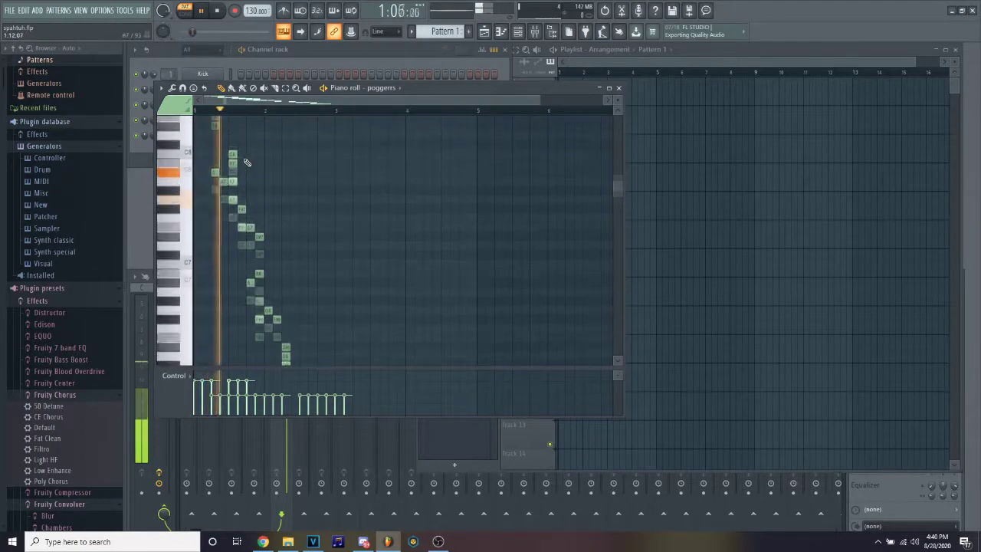
scroll(253, 165, down, 4)
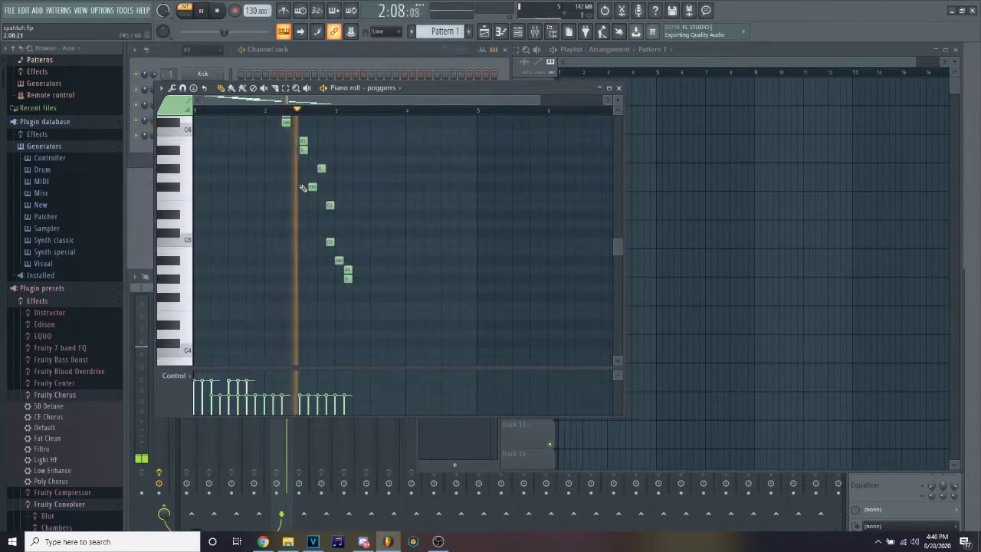
scroll(353, 203, down, 1)
key(space)
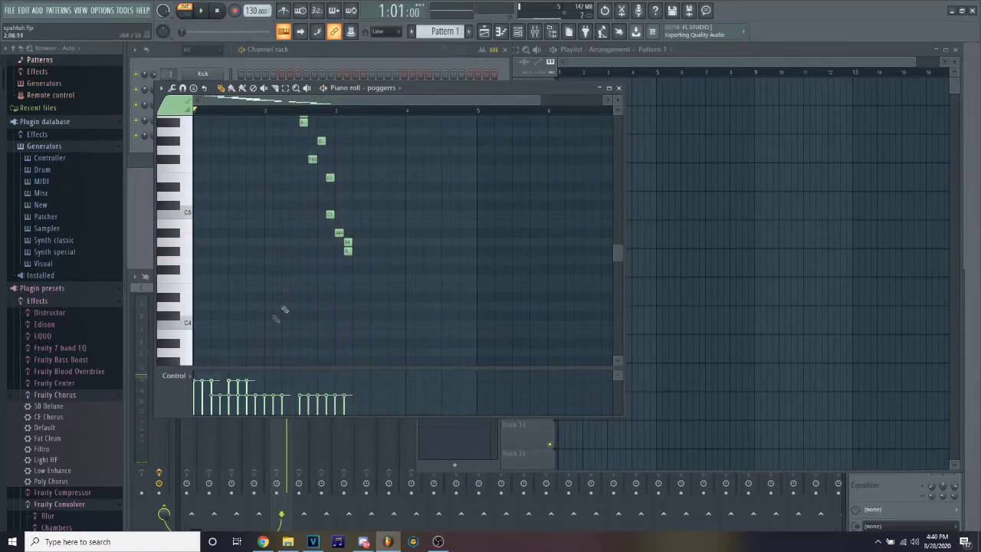
Step: Select all the notes, raise their velocities to near maximum, and play the pattern
key(ctrl+a)
scroll(261, 370, up, 2)
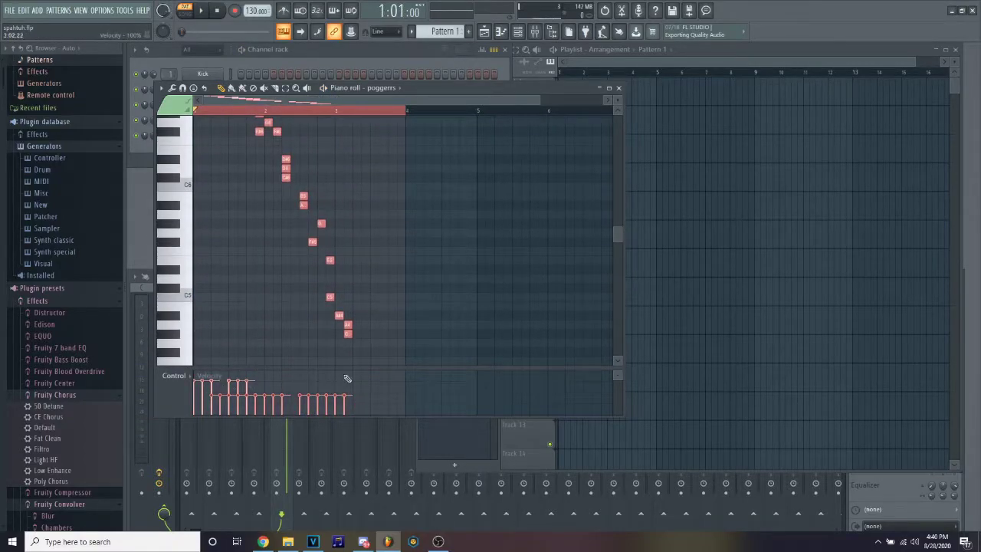
drag(347, 378, 238, 373)
key(space)
key(ctrl+d)
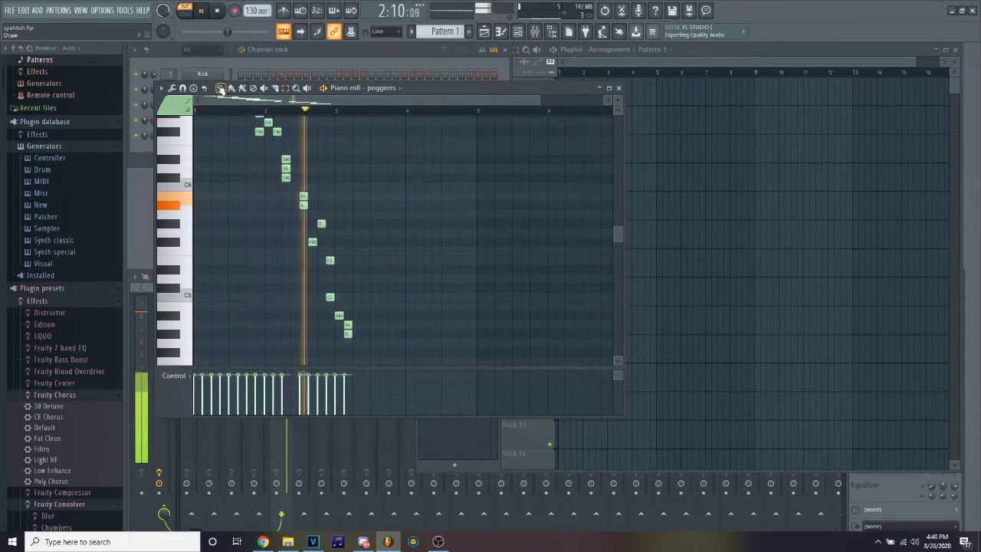
Step: Shorten every note to a tiny length and paste offset copies of them
scroll(263, 187, up, 3)
key(space)
key(ctrl+a)
scroll(222, 106, up, 5)
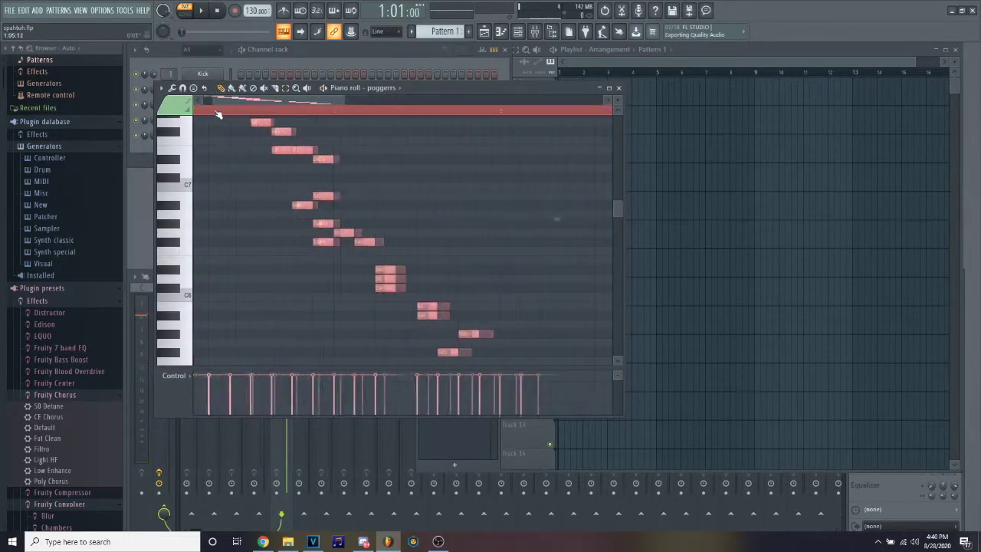
scroll(226, 138, up, 8)
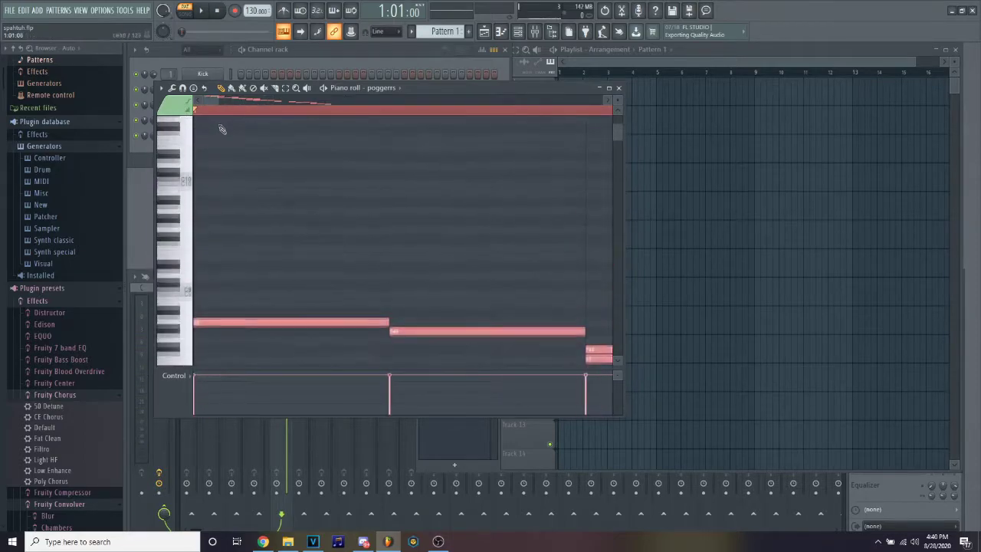
drag(384, 321, 197, 326)
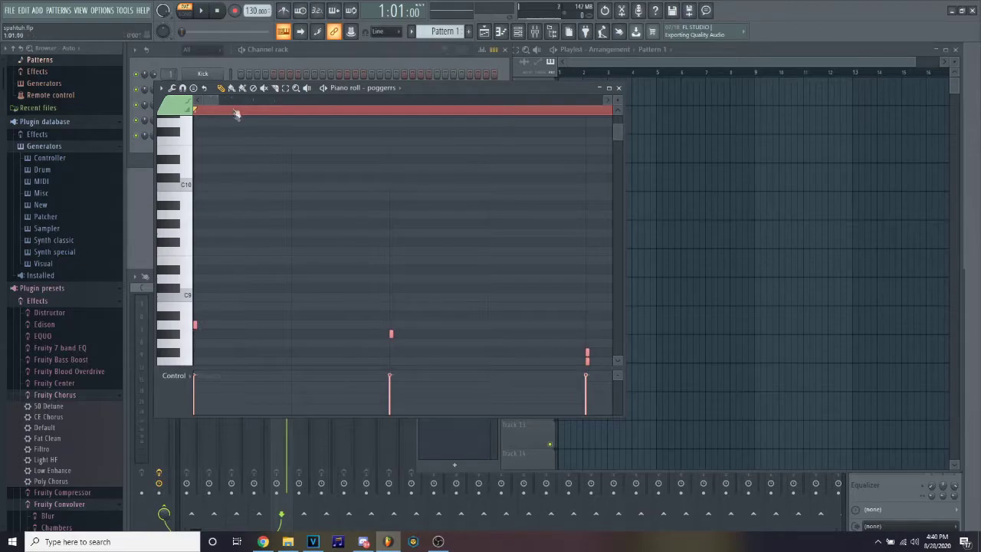
scroll(236, 114, down, 2)
scroll(248, 193, down, 3)
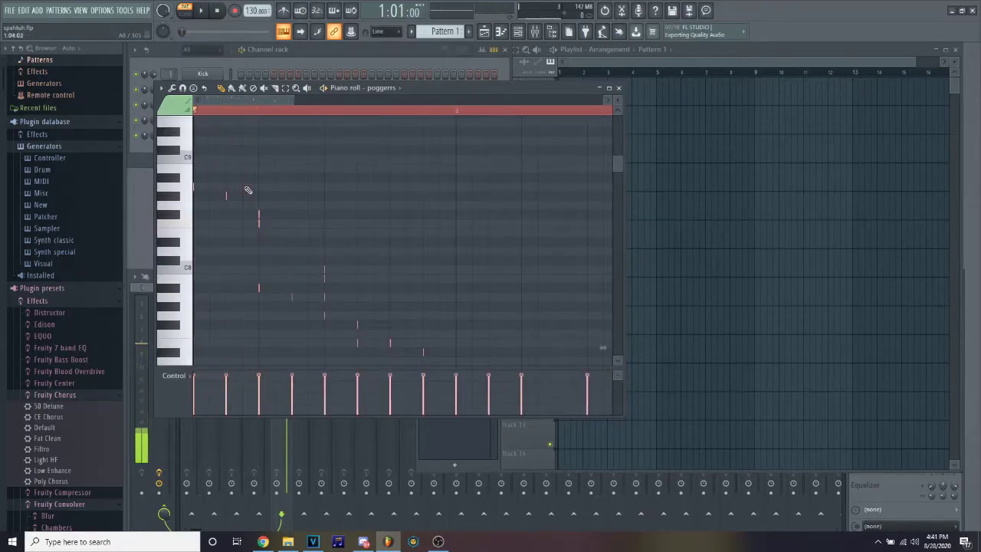
key(ctrl+v)
key(space)
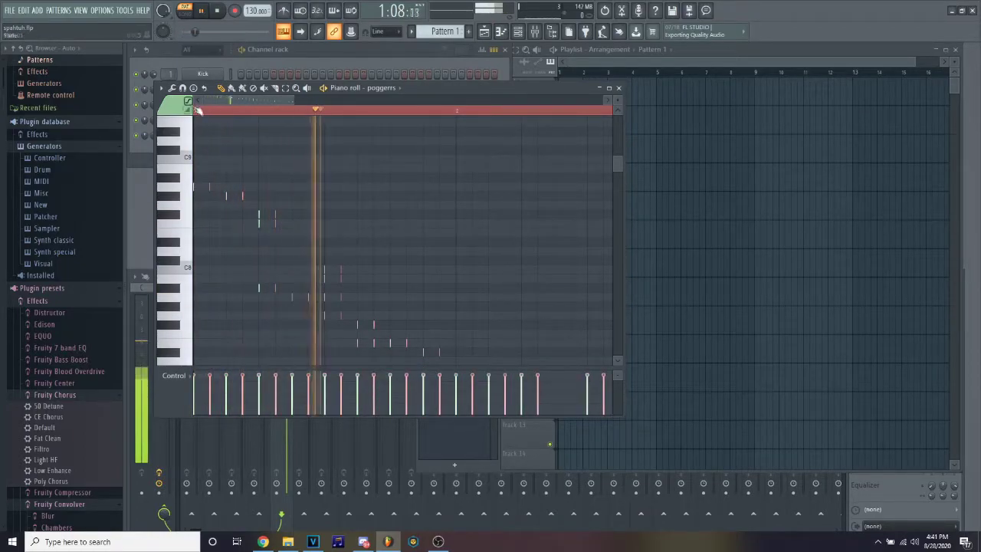
key(space)
Step: Paste two more short notes and play back the whole note spam
scroll(198, 111, up, 4)
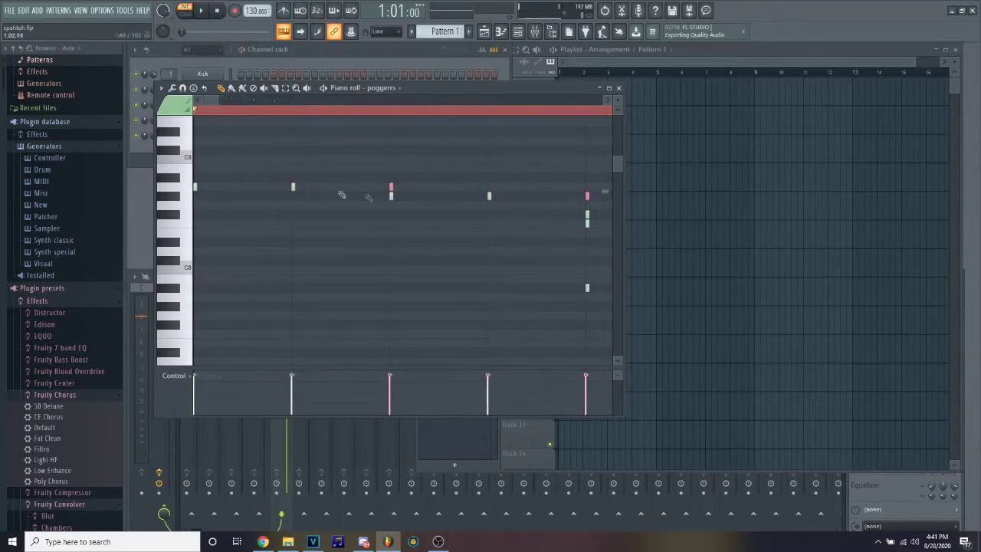
key(ctrl+v)
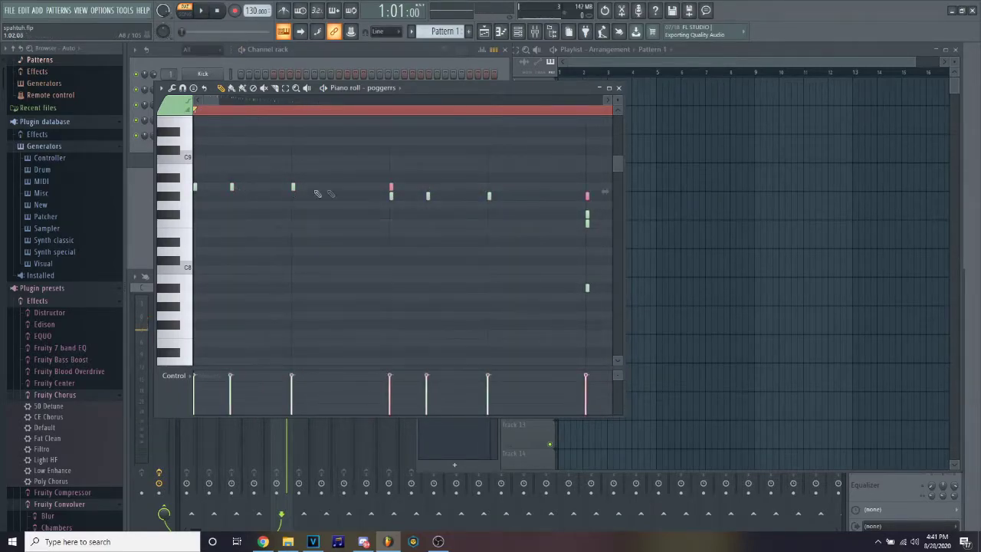
scroll(262, 112, down, 5)
key(space)
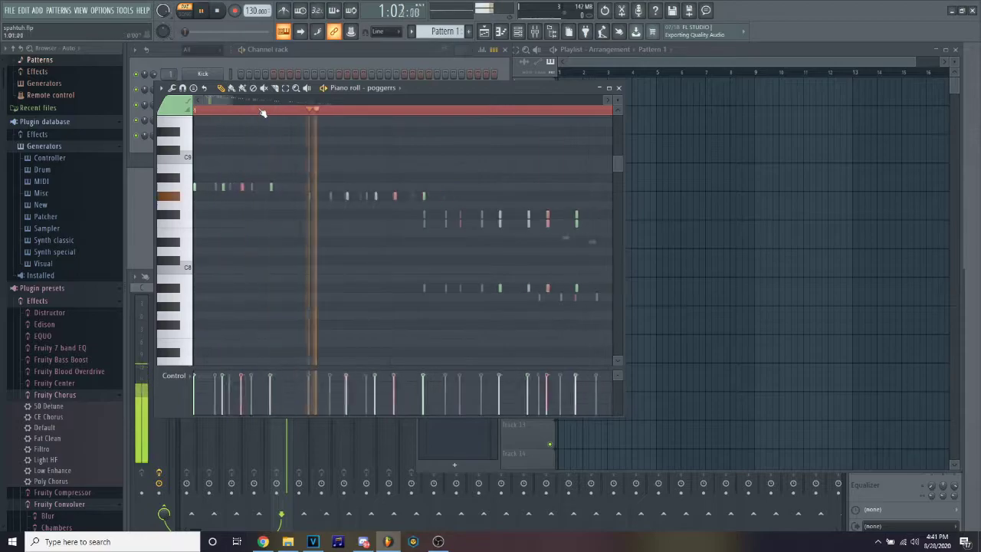
scroll(262, 113, up, 5)
scroll(269, 160, down, 4)
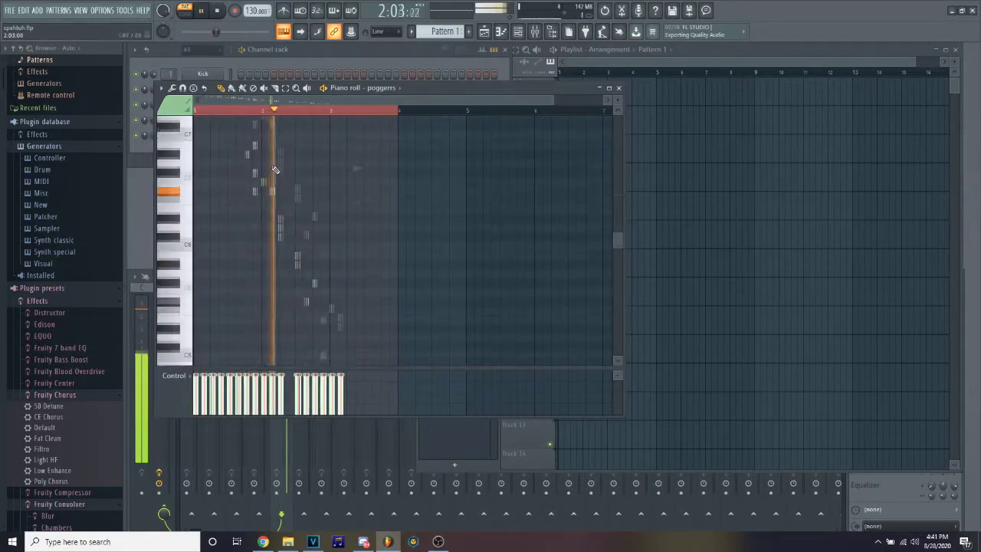
scroll(276, 112, down, 1)
key(space)
scroll(280, 192, up, 4)
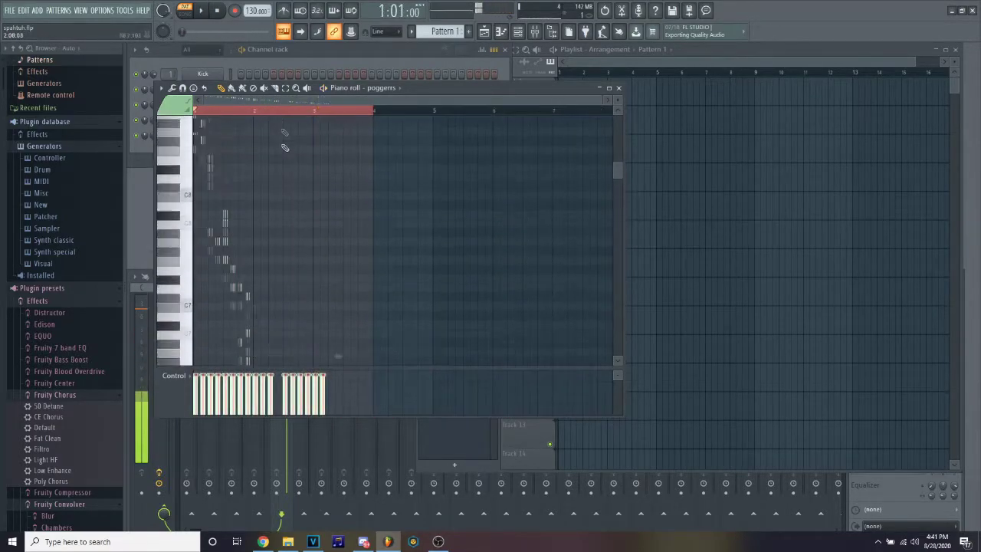
Step: Box-select a group of notes, shift them one step earlier, and preview the change
click(286, 88)
drag(339, 135, 218, 337)
scroll(241, 220, up, 4)
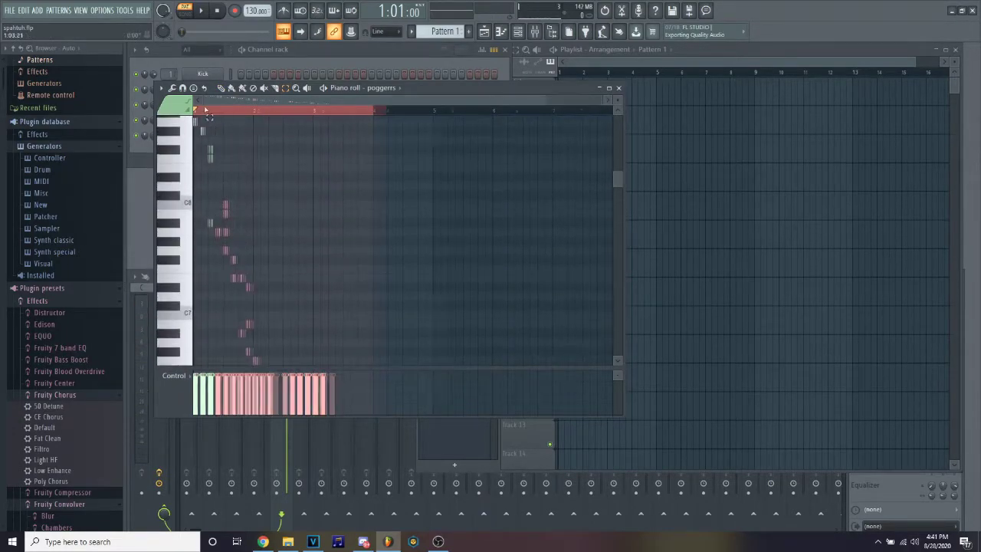
scroll(205, 108, up, 3)
scroll(222, 95, up, 1)
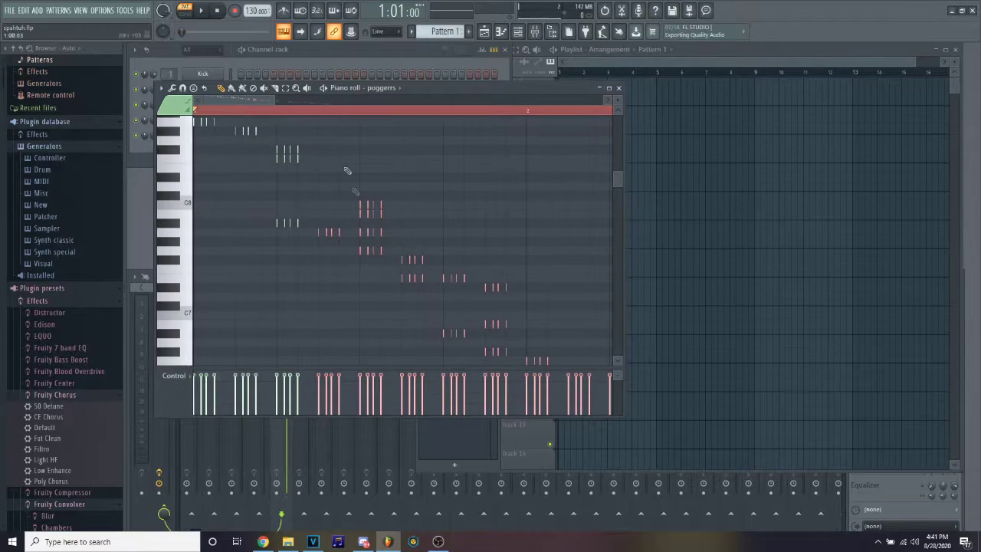
drag(368, 202, 348, 201)
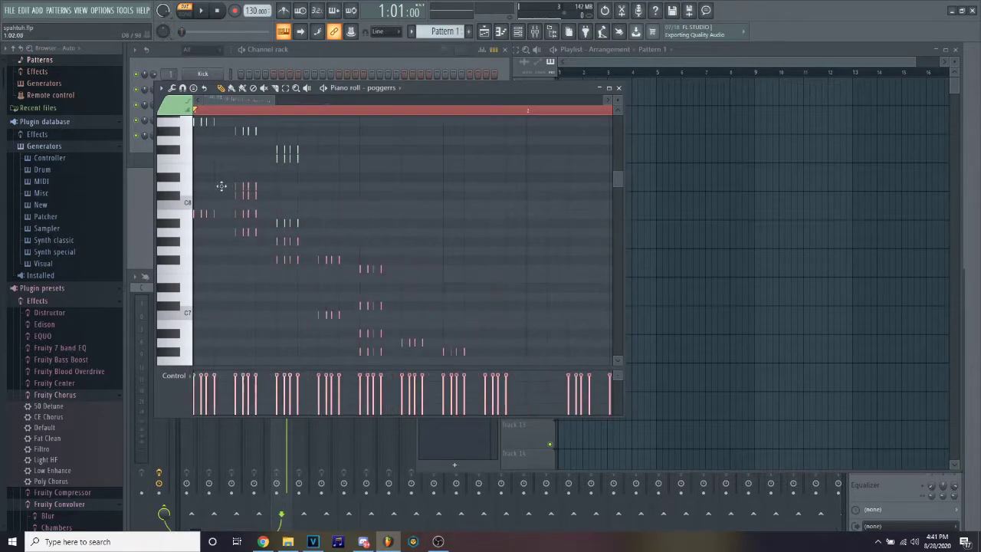
key(space)
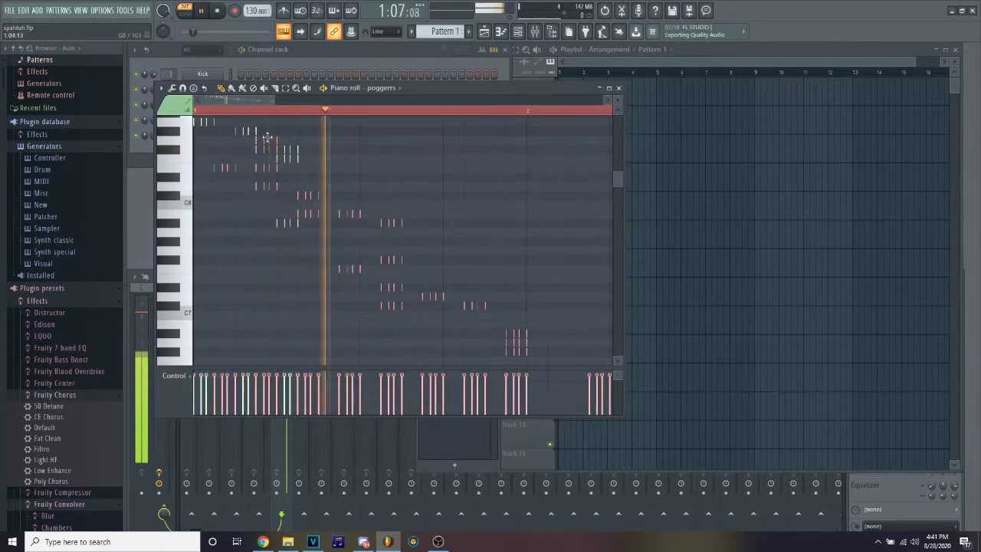
scroll(267, 137, up, 3)
key(space)
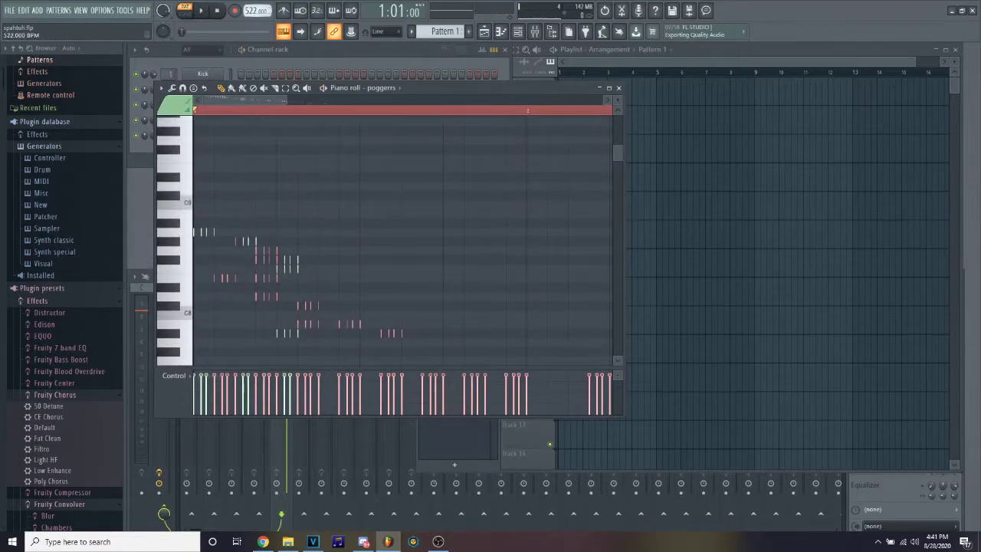
Step: Play the poggers pattern at the new tempo
key(space)
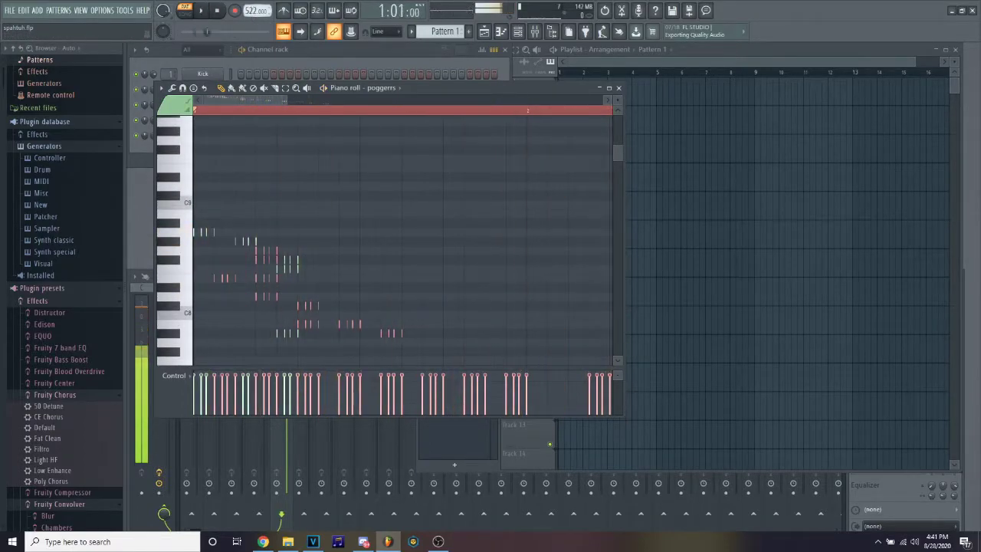
key(space)
scroll(384, 171, down, 8)
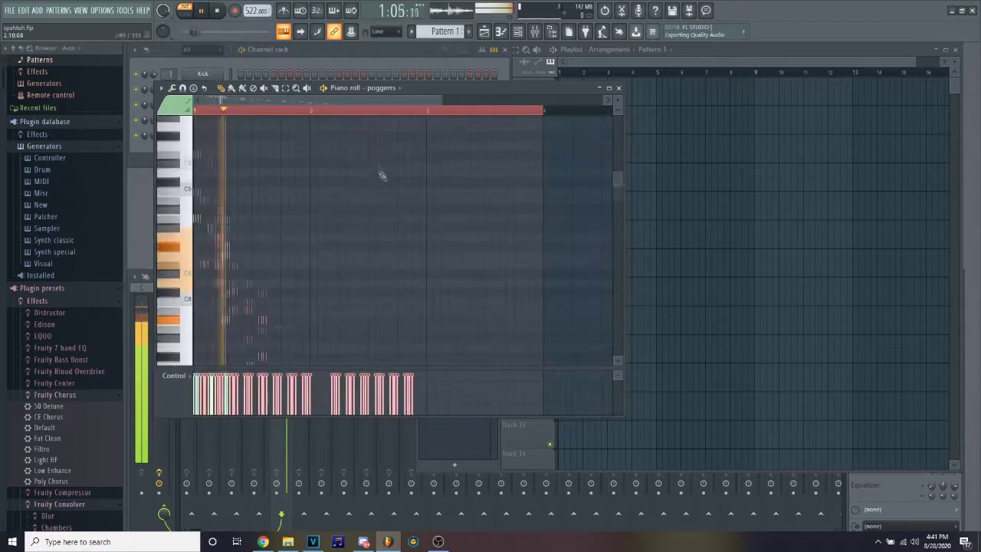
key(space)
Step: Box-select the right-hand notes, nudge them slightly earlier, and drag the piano roll aside
click(285, 87)
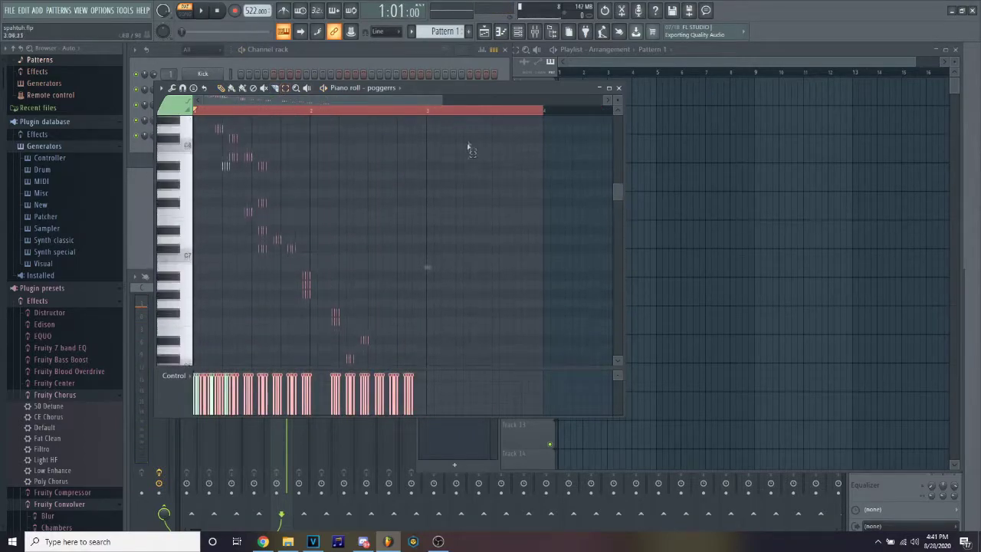
drag(467, 149, 316, 294)
scroll(316, 294, up, 4)
key(space)
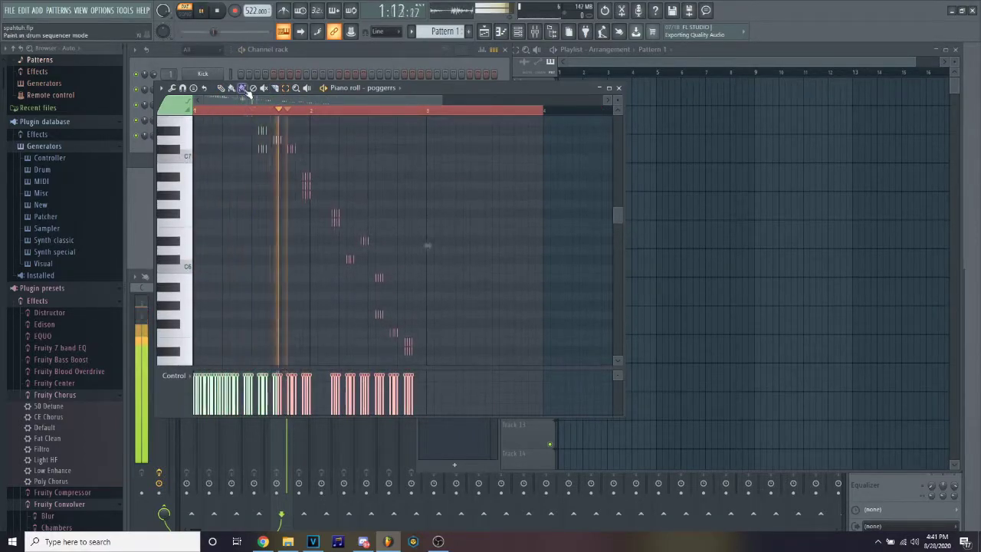
key(space)
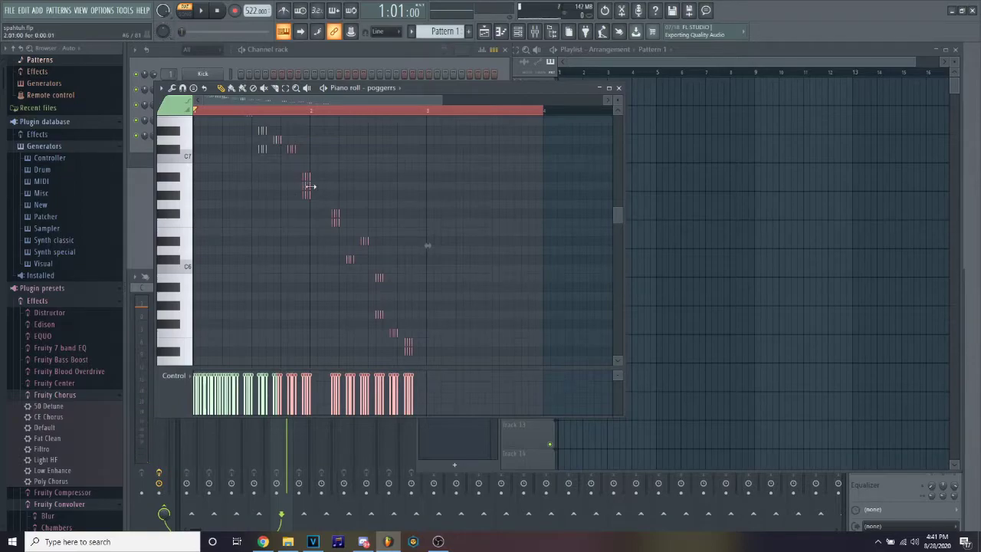
drag(308, 184, 285, 185)
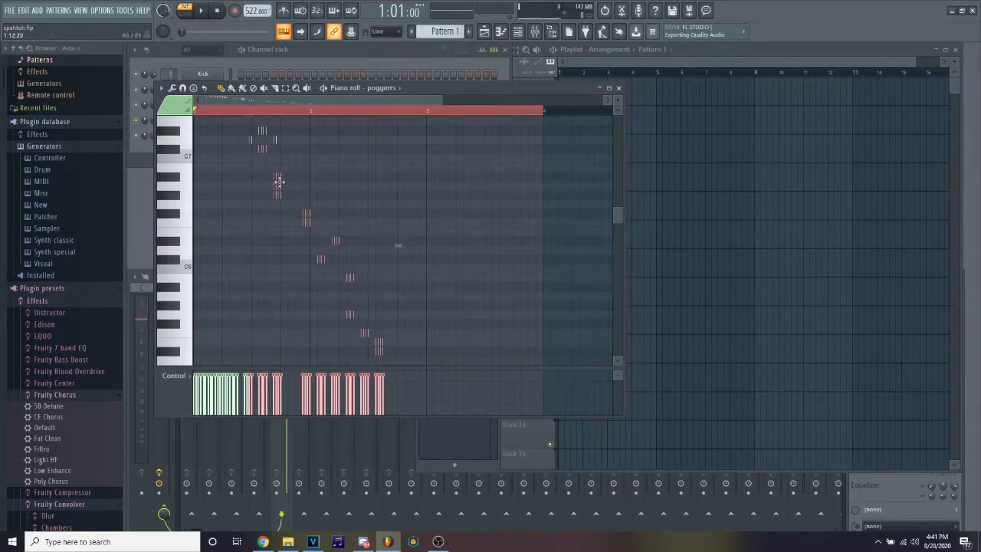
click(298, 215)
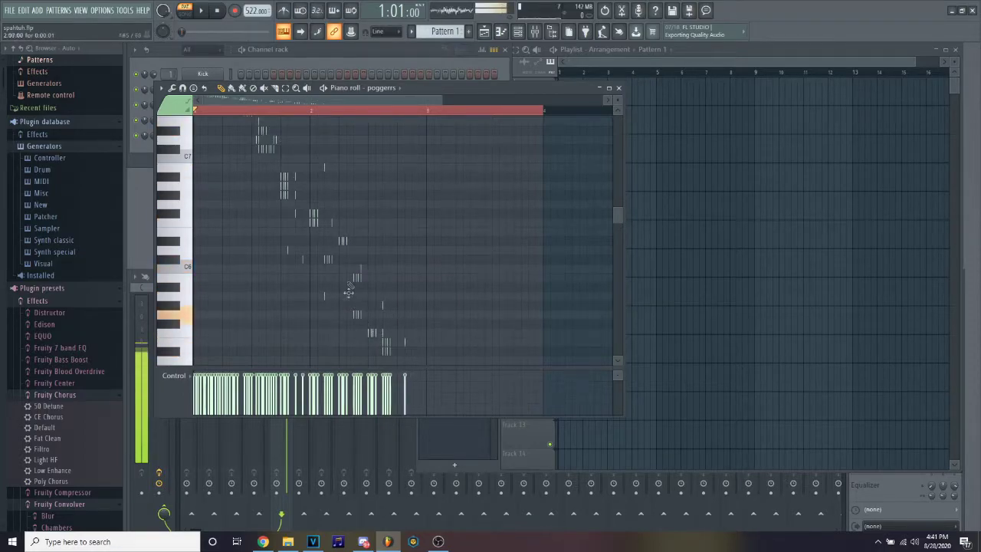
scroll(260, 120, up, 7)
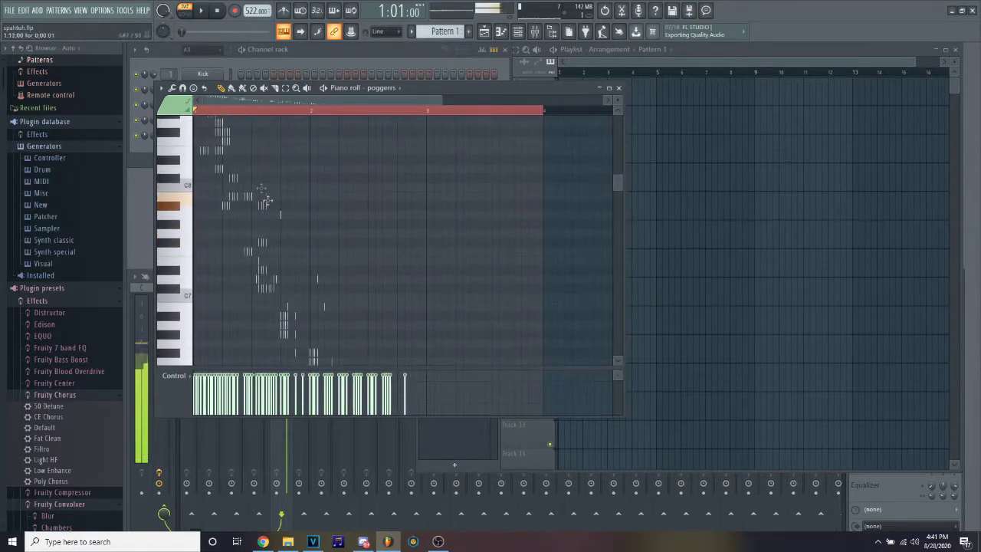
key(space)
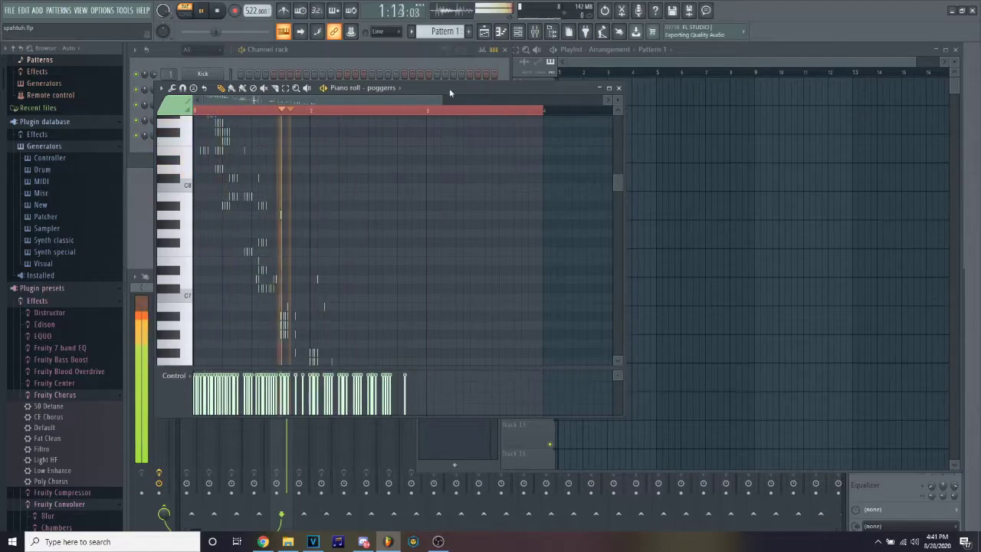
drag(449, 88, 725, 77)
key(space)
Step: Add Fruity Chorus to mixer insert 5 and preview the pattern with it
click(175, 158)
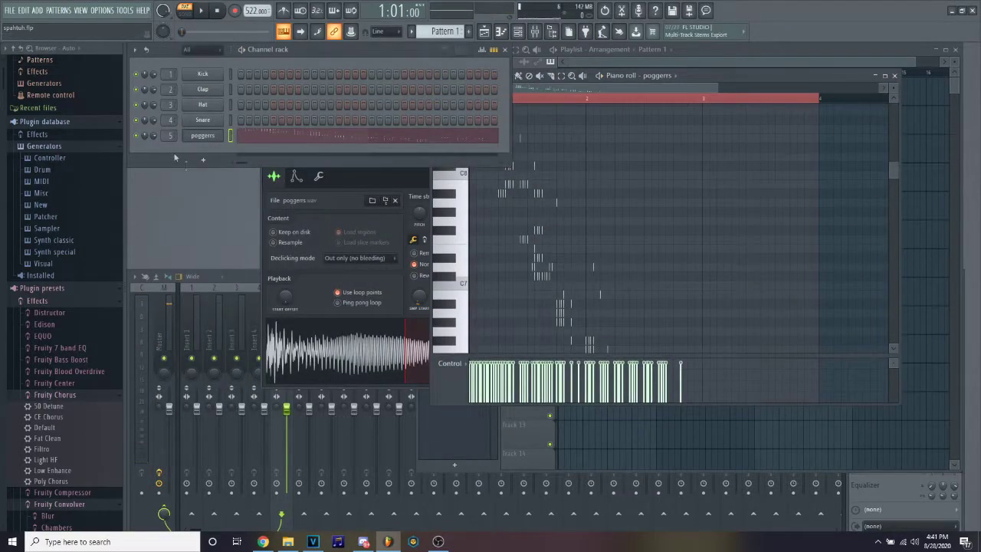
click(248, 273)
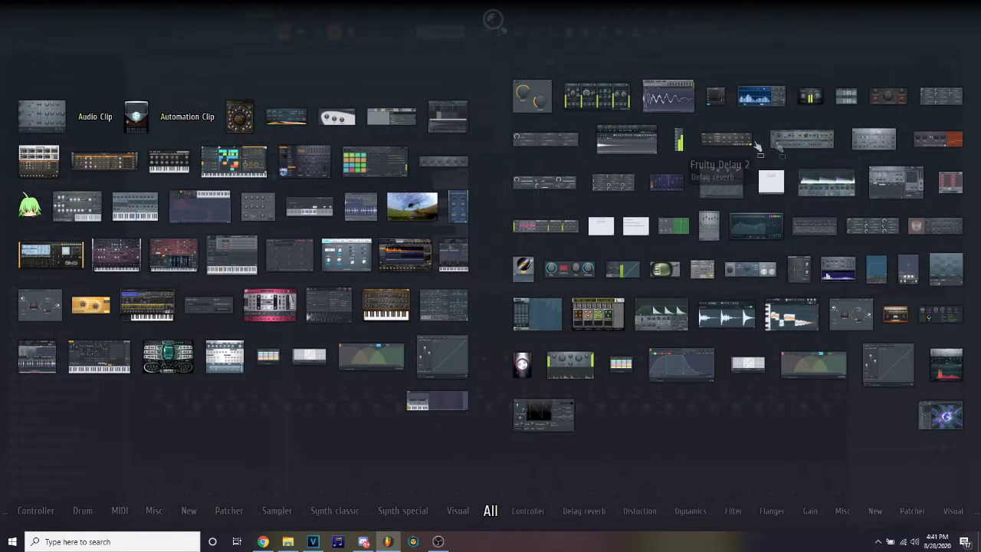
drag(942, 95, 299, 307)
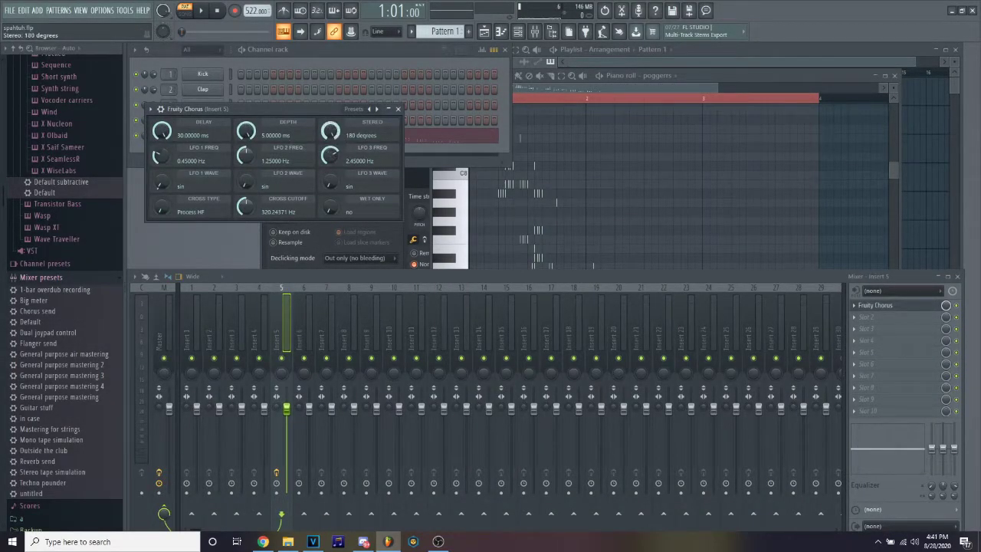
key(space)
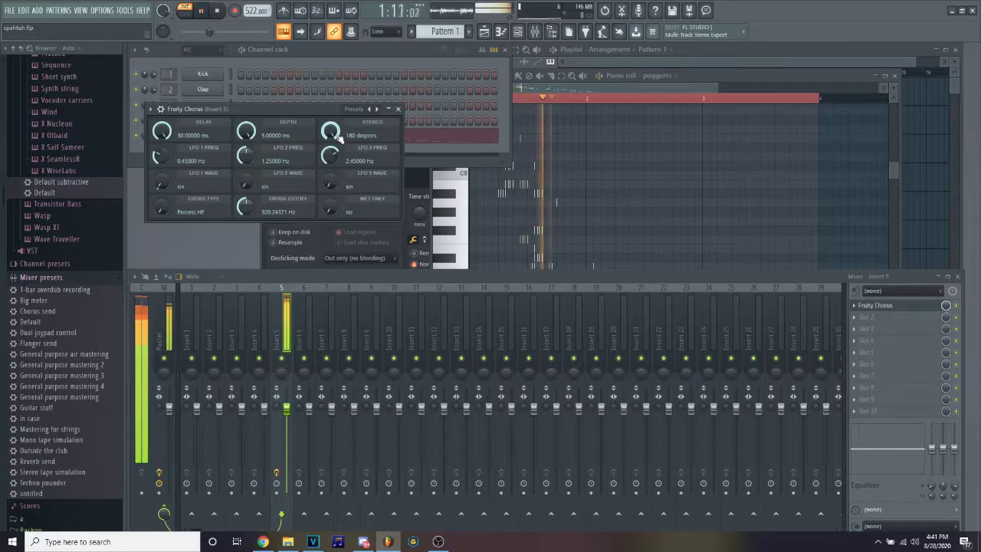
key(space)
Step: Add Fruity Flangus to insert 5, set its depth to 100%, and lower its cross amount
click(587, 32)
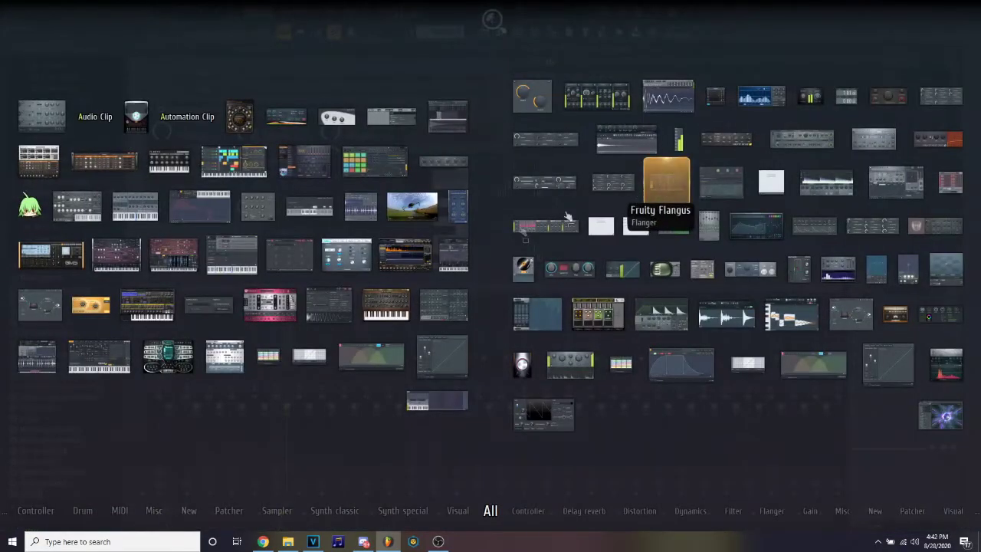
drag(568, 217, 293, 326)
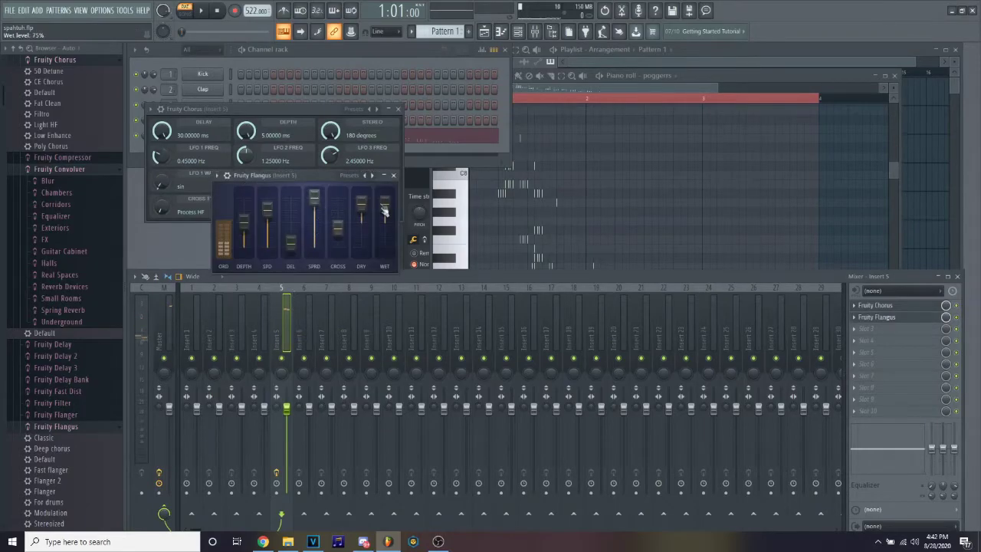
key(space)
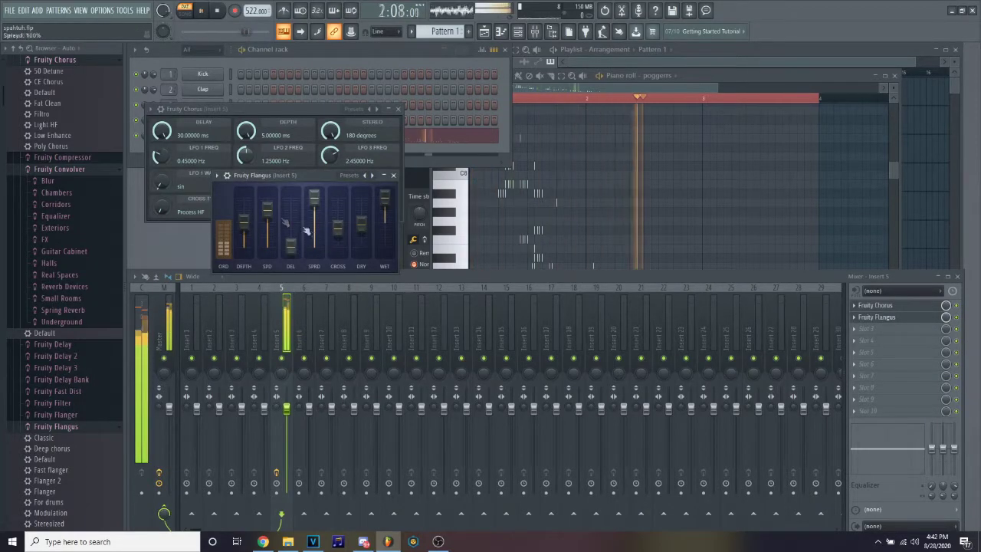
drag(244, 220, 244, 197)
drag(338, 226, 338, 245)
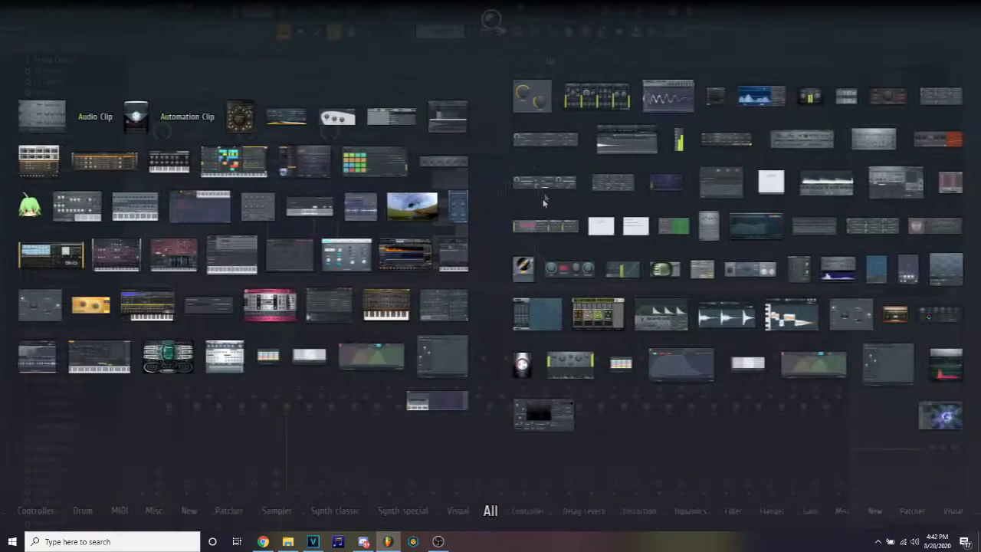
Step: Add Fruity Convolver and Soundgoodizer to mixer insert 5, then return to the piano roll
drag(522, 170, 285, 338)
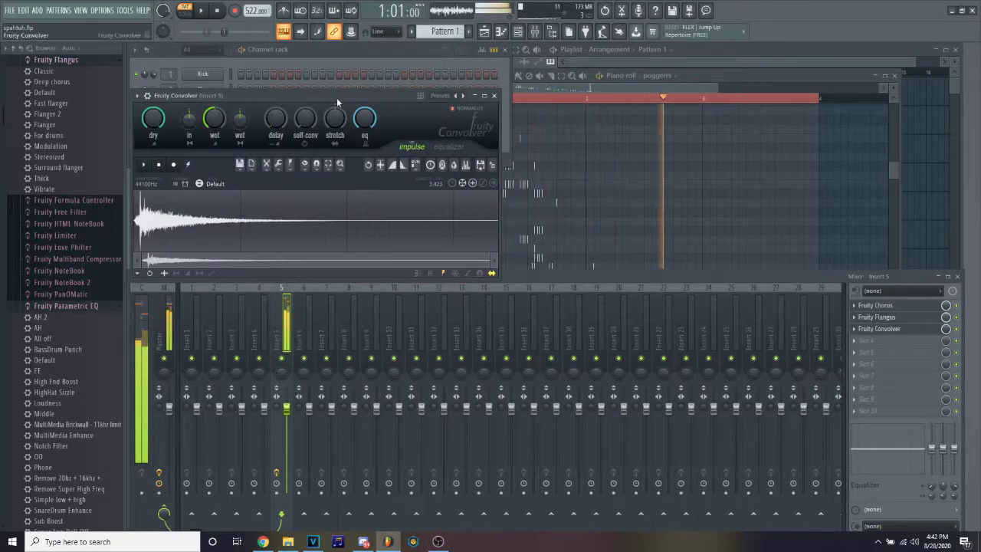
key(alt+p)
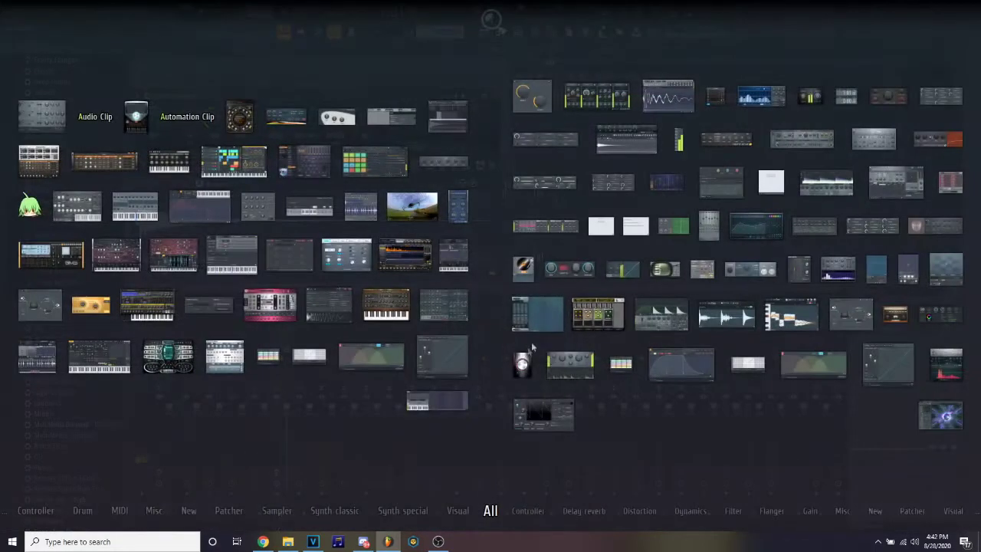
drag(325, 333, 285, 337)
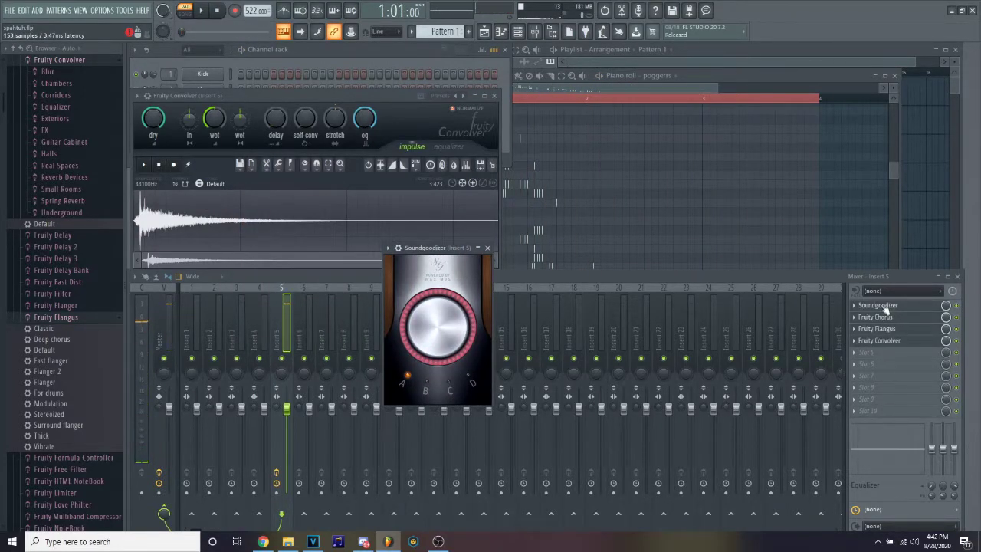
click(953, 341)
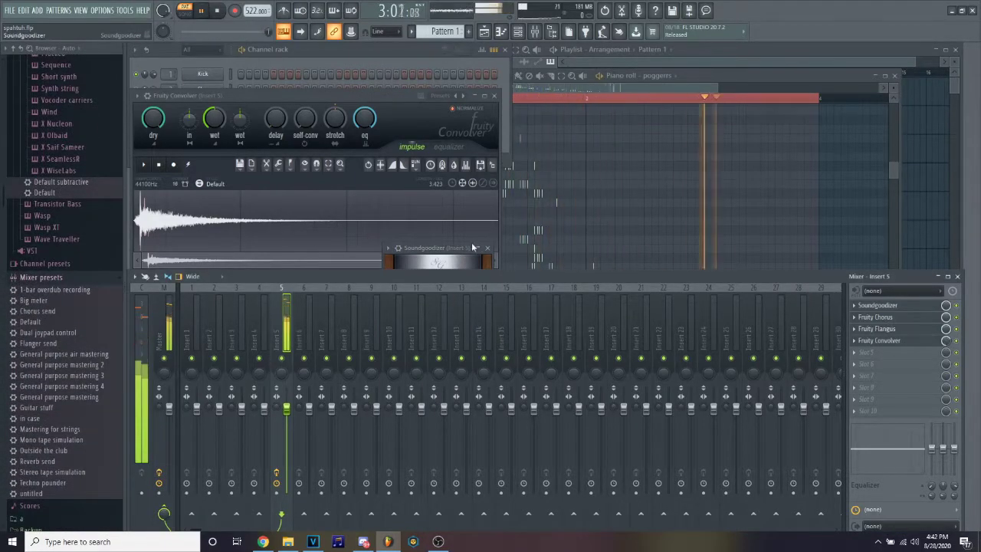
click(576, 92)
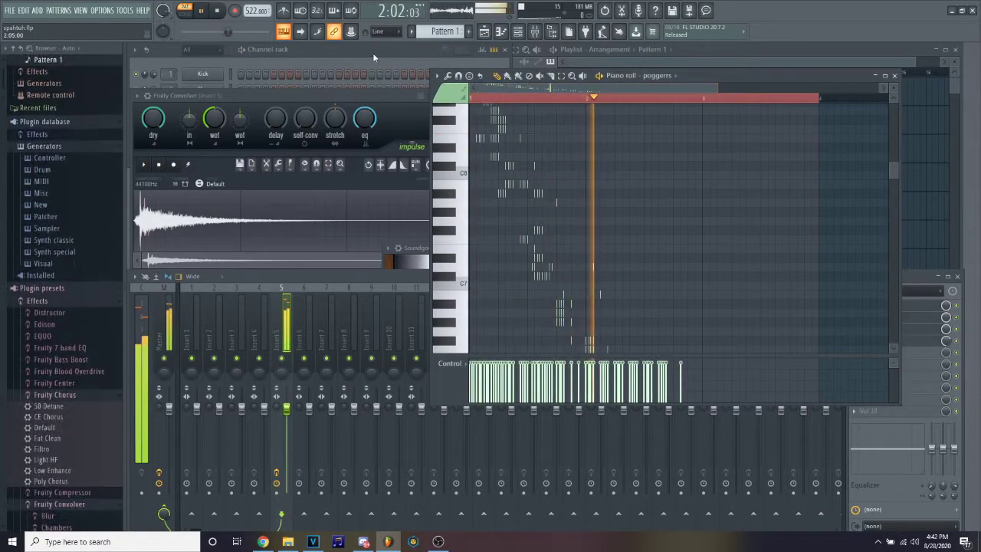
Step: Open the poggers channel's Sampler settings and move the window aside from the piano roll
click(238, 151)
click(215, 137)
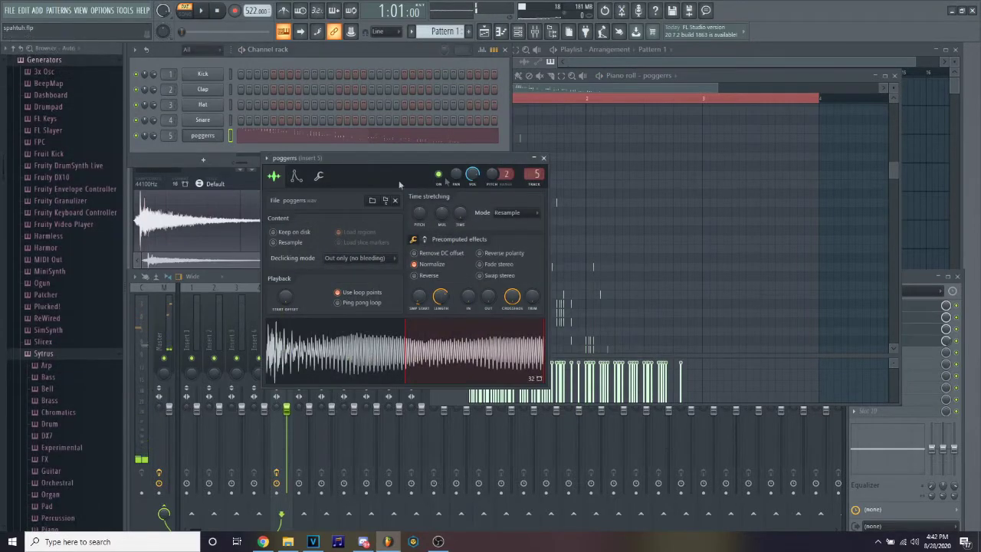
drag(383, 166, 375, 211)
click(480, 207)
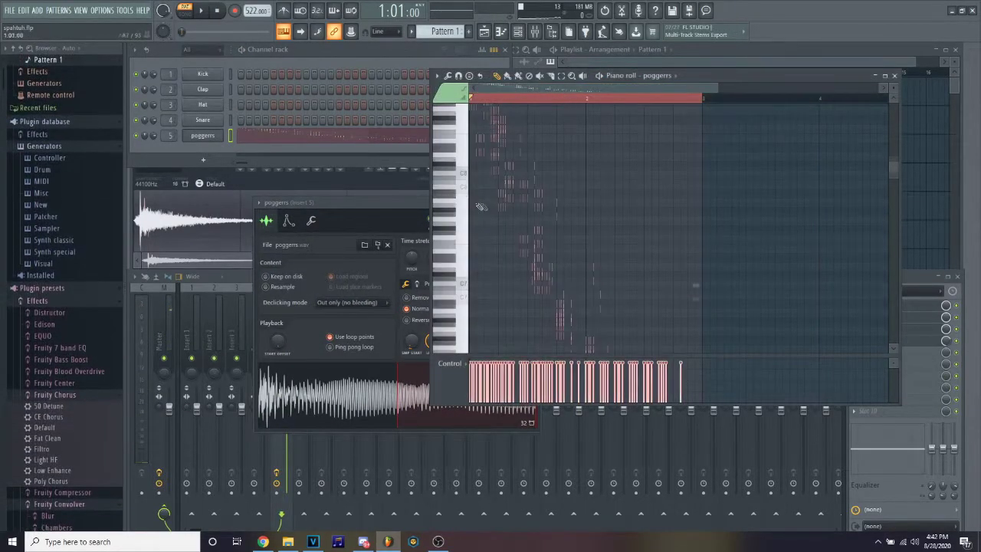
Step: Deselect all notes and briefly play the spammed pattern to hear the glitch
scroll(481, 207, up, 2)
scroll(467, 177, up, 2)
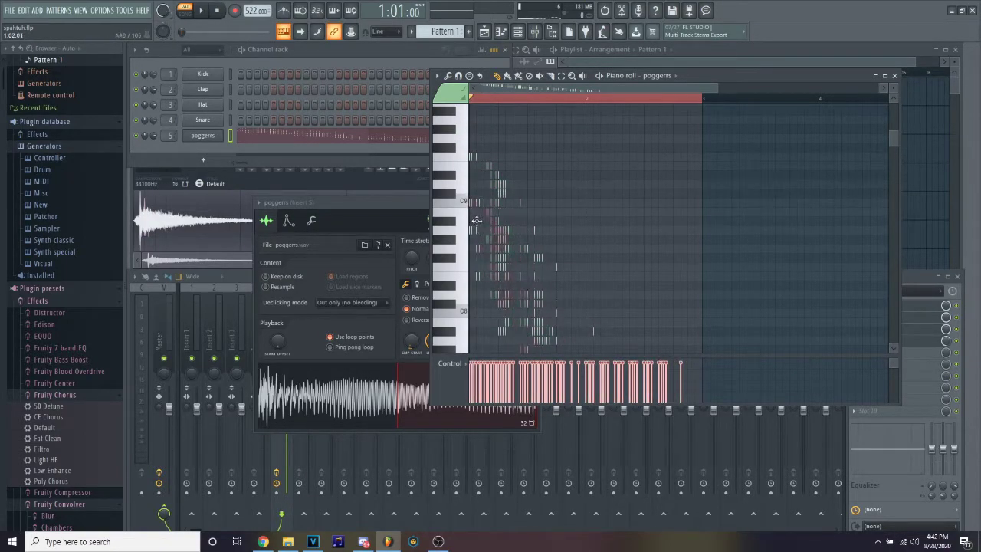
scroll(536, 201, down, 3)
click(565, 102)
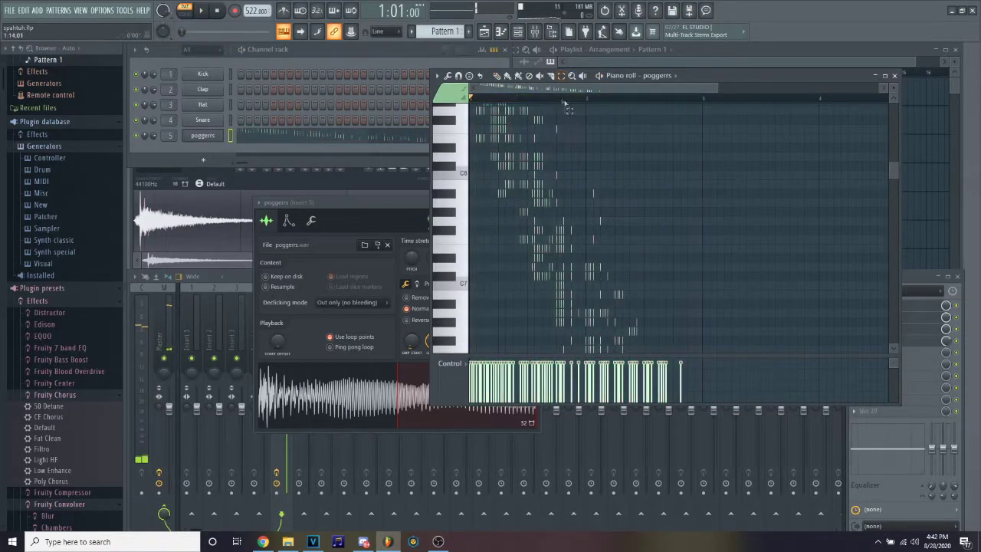
key(space)
scroll(600, 219, down, 3)
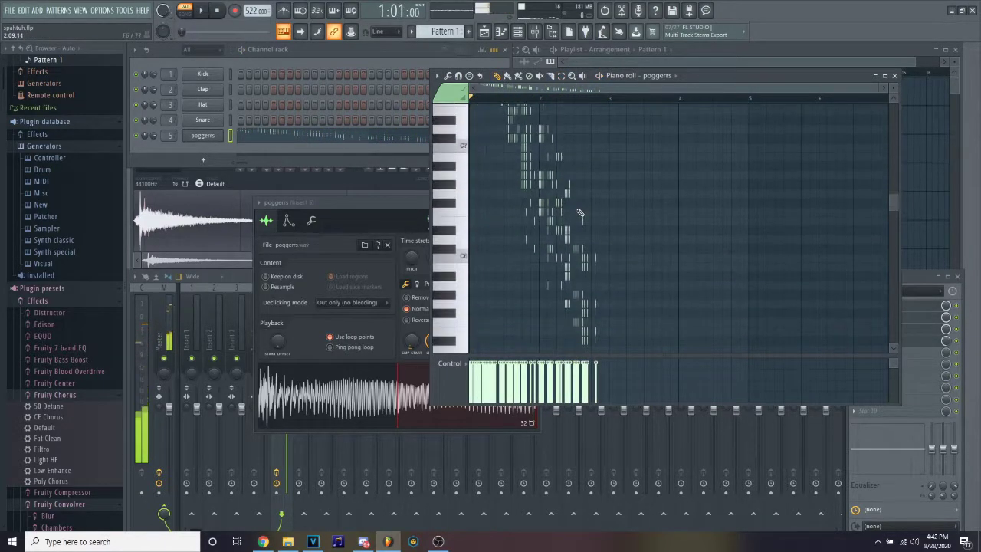
key(space)
scroll(599, 214, up, 4)
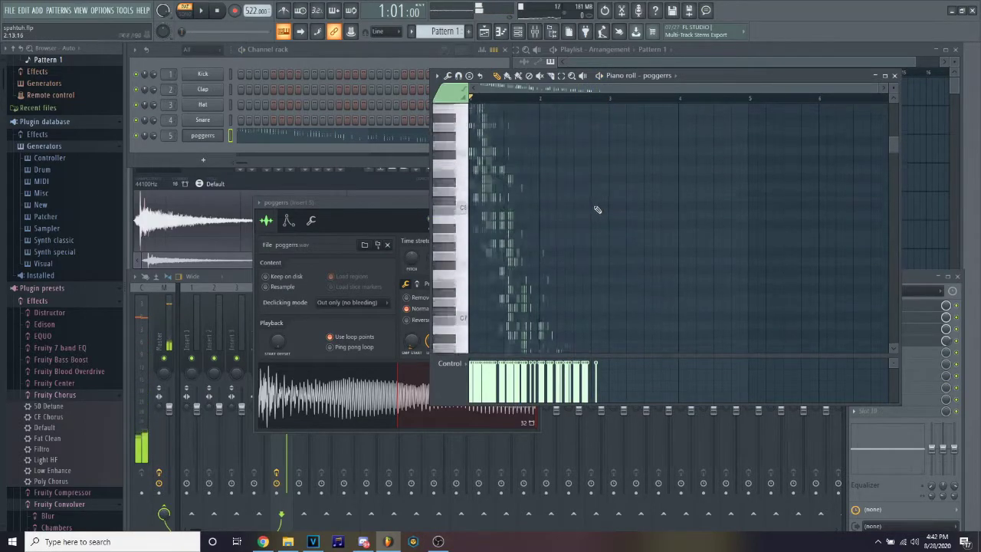
key(space)
key(space)
Step: Browse the piano roll to inspect the tiny notes spread up to around C7–C8
scroll(602, 210, up, 5)
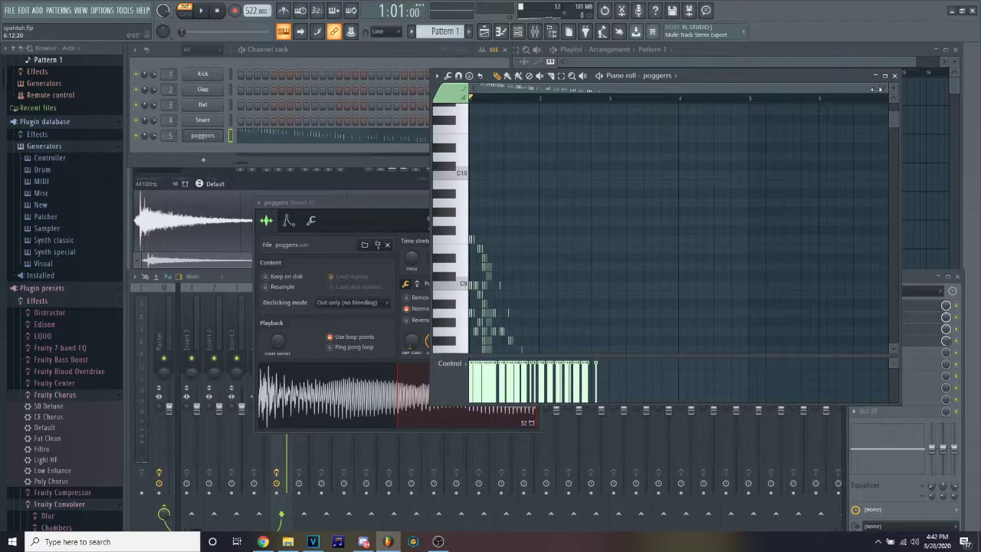
drag(876, 89, 644, 89)
scroll(671, 196, down, 5)
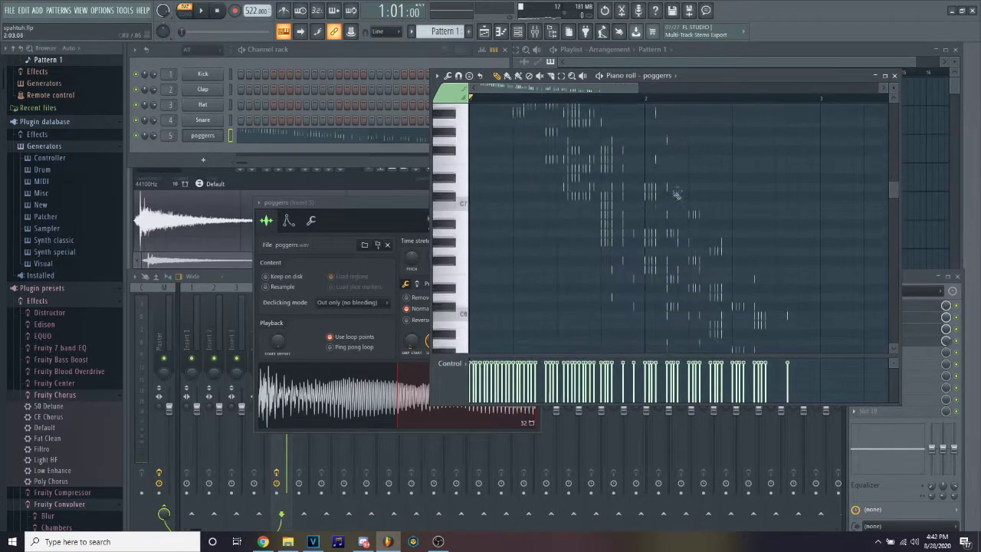
scroll(676, 195, down, 3)
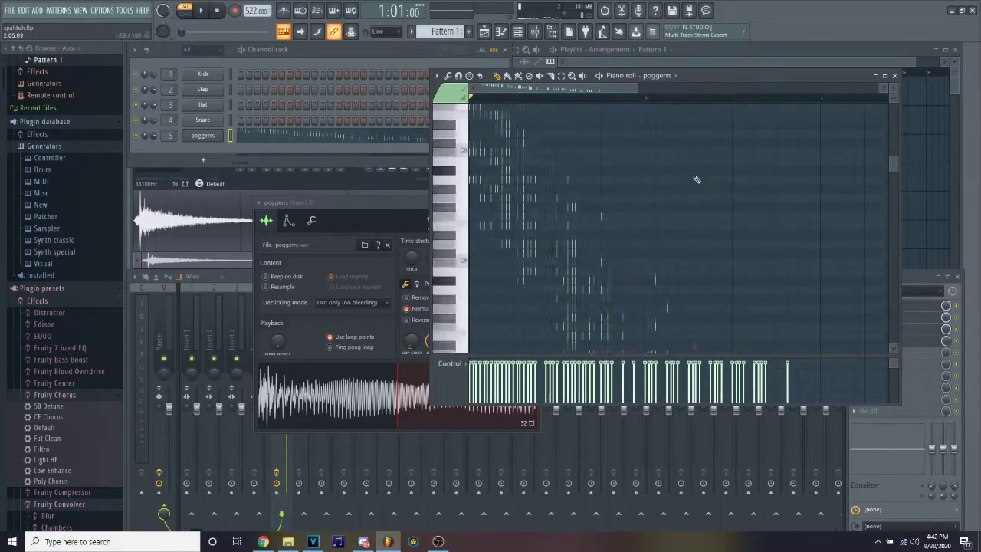
scroll(694, 176, up, 8)
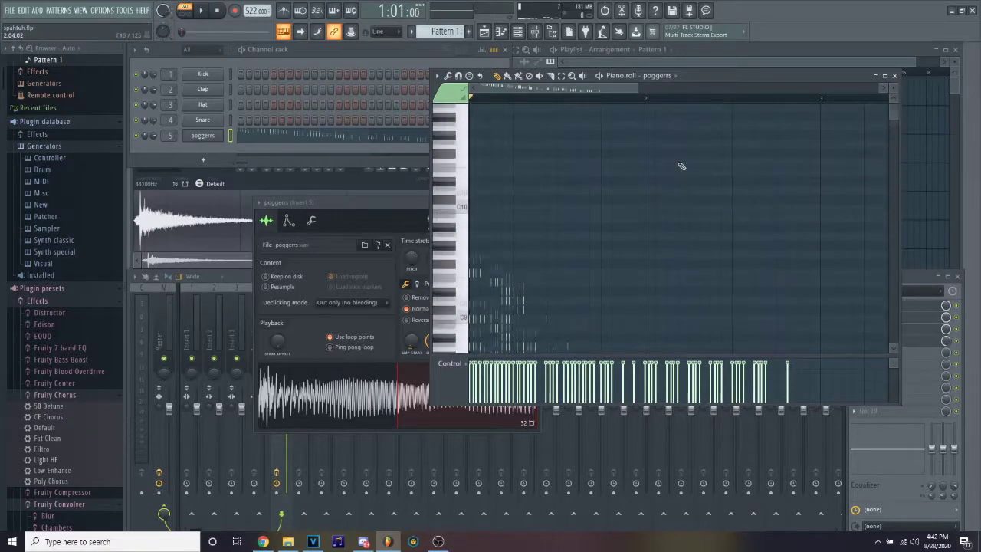
scroll(682, 166, down, 3)
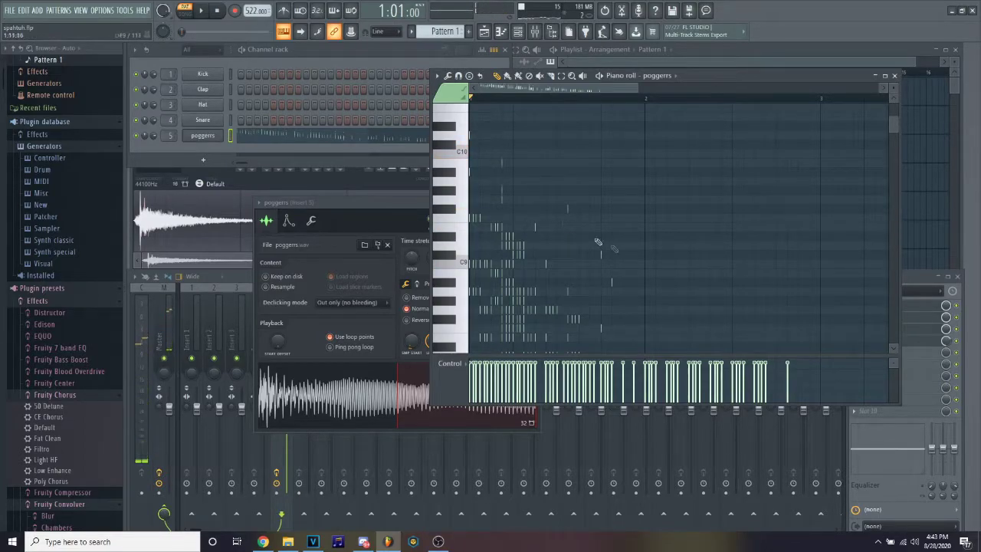
scroll(605, 230, down, 7)
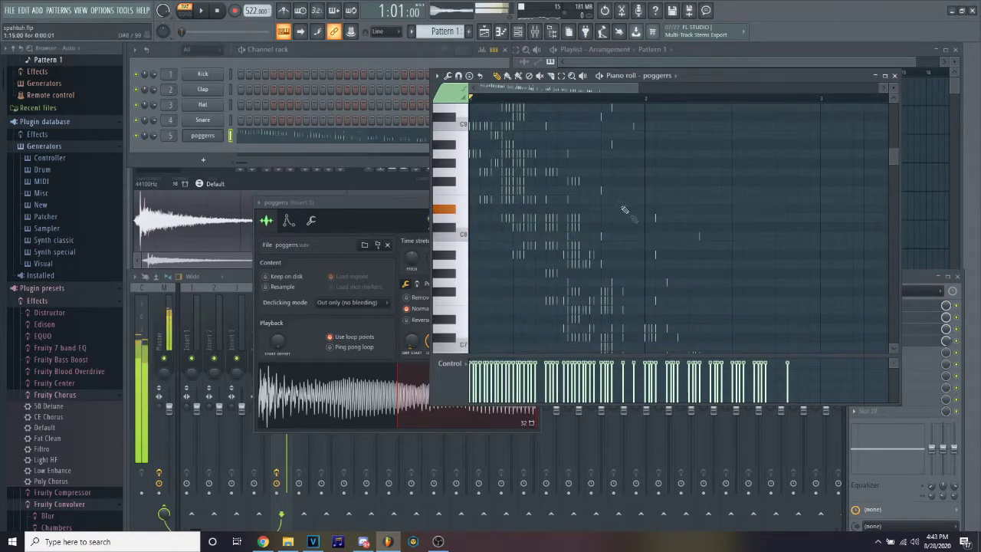
scroll(702, 300, down, 10)
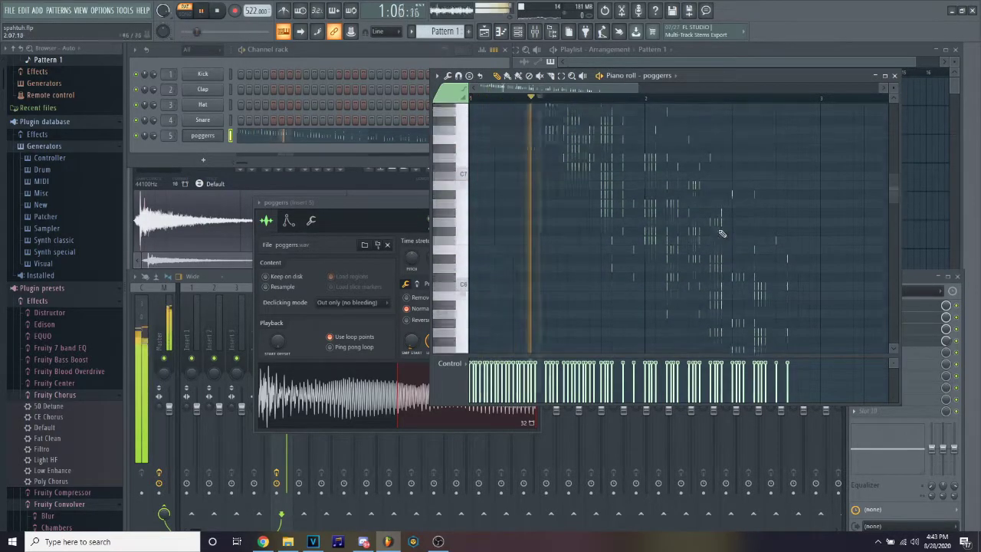
Step: Reopen the poggers channel settings on the wrench tab and play the pattern
key(space)
scroll(613, 192, up, 7)
click(209, 138)
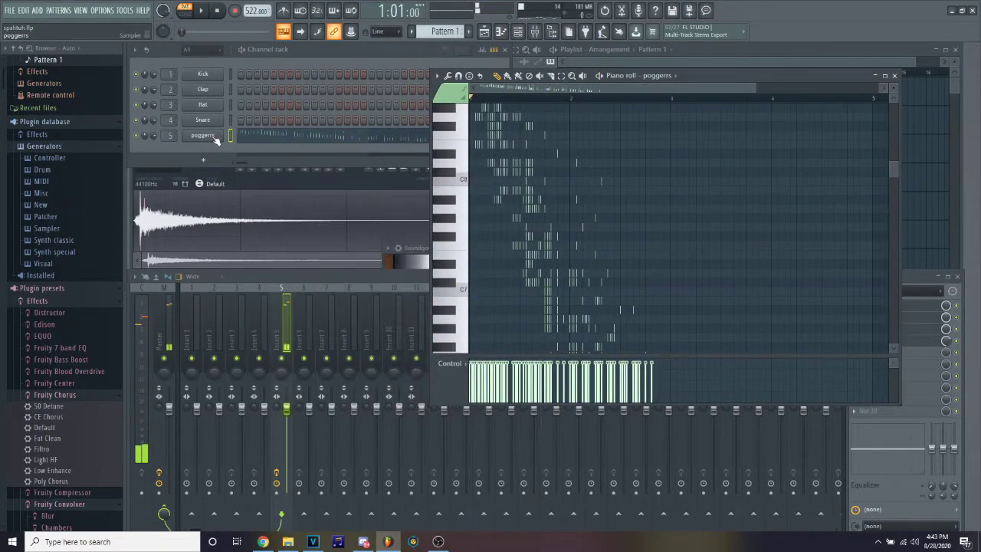
click(209, 138)
click(310, 220)
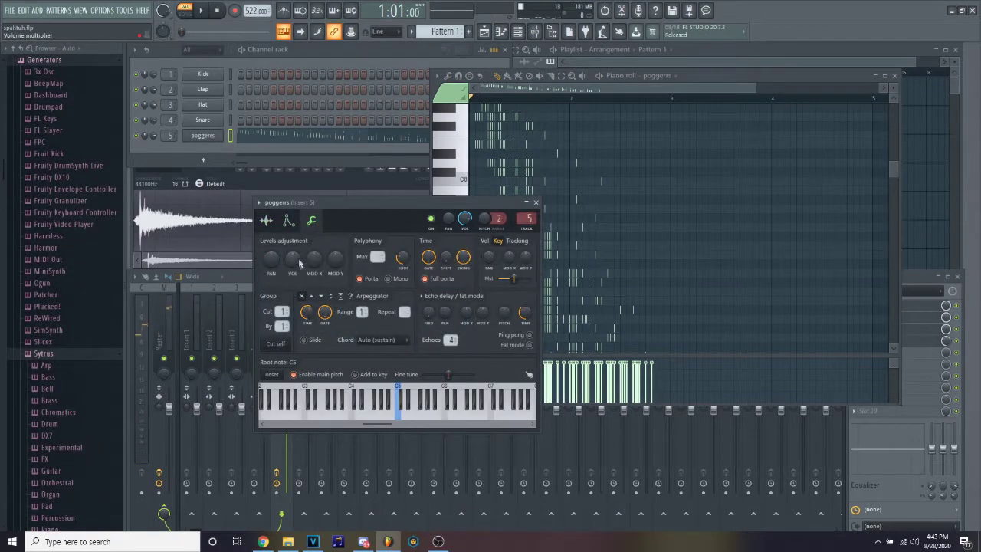
key(space)
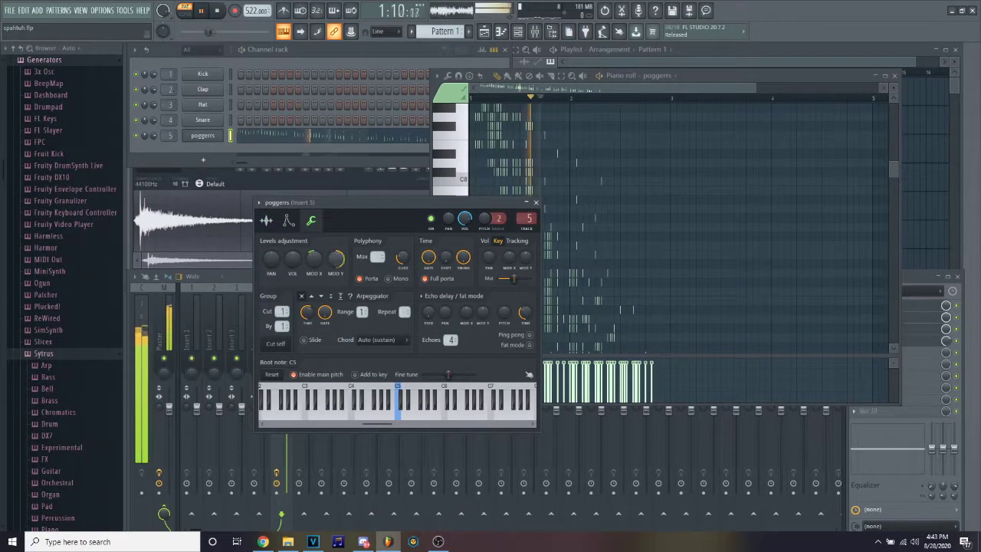
key(space)
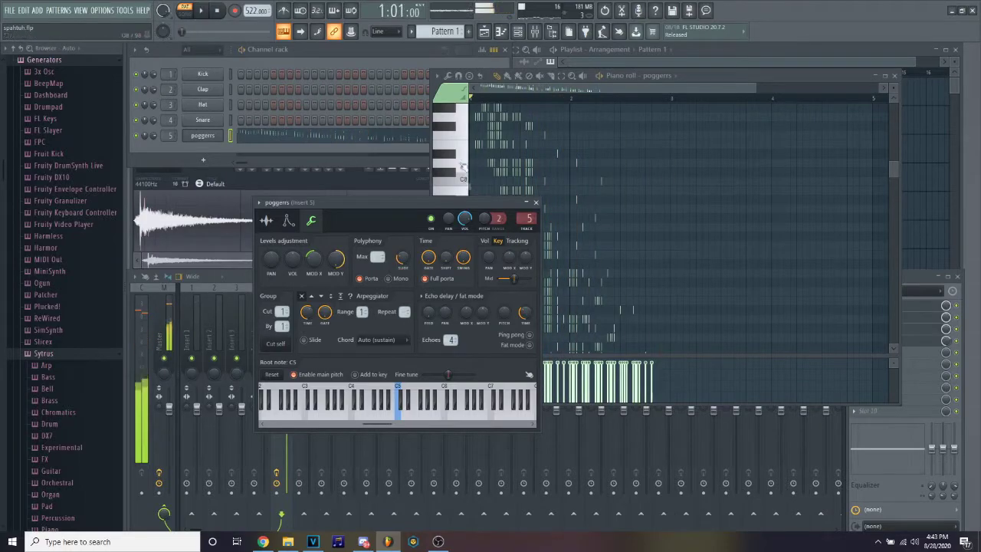
Step: Return to the Sample tab, move the settings aside, and replay the pattern
click(266, 221)
drag(306, 202, 225, 260)
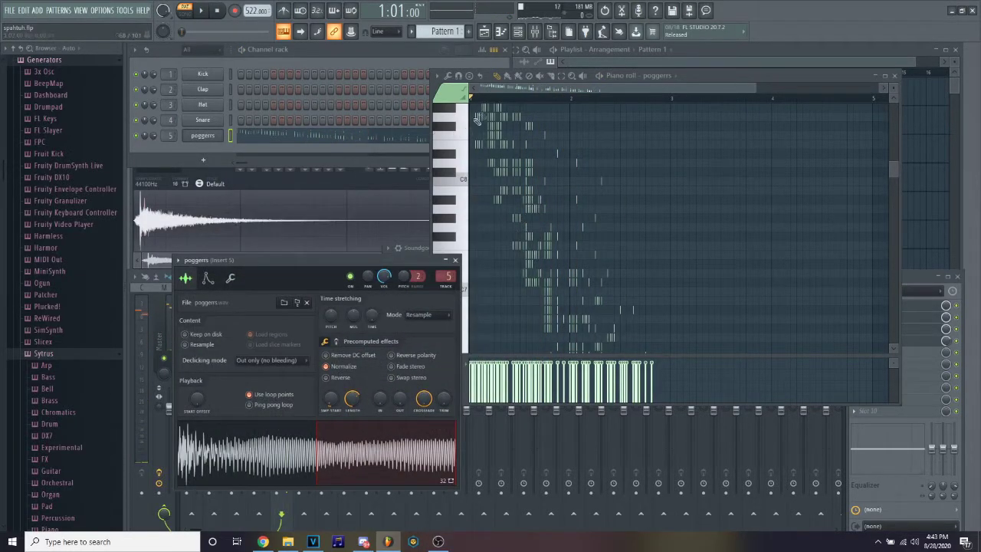
key(space)
scroll(562, 136, down, 5)
key(space)
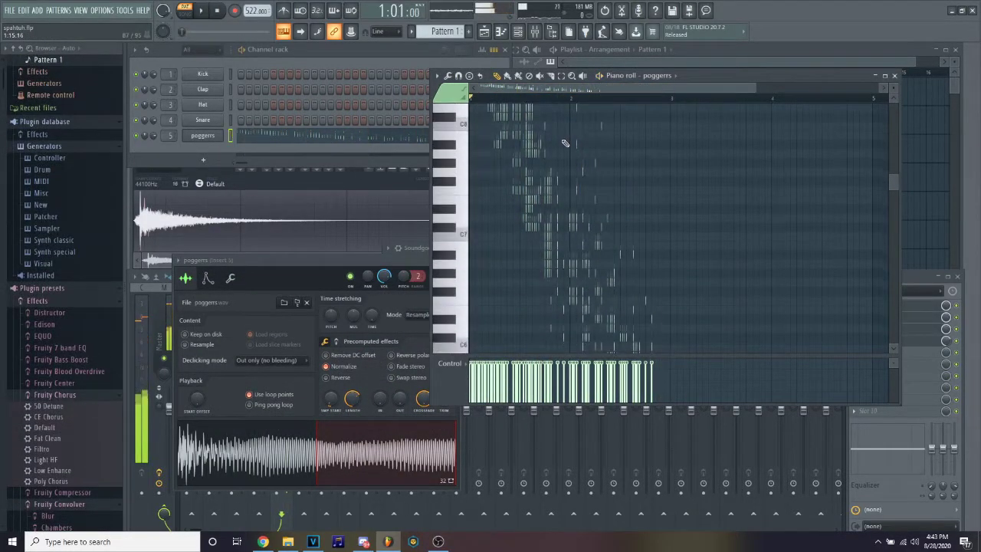
scroll(672, 115, down, 2)
scroll(621, 171, up, 4)
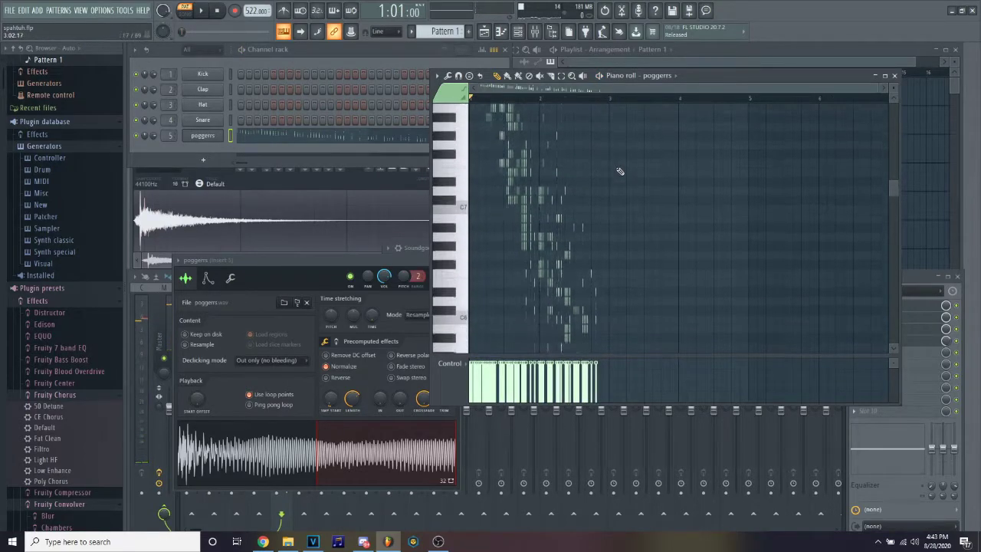
key(space)
key(space)
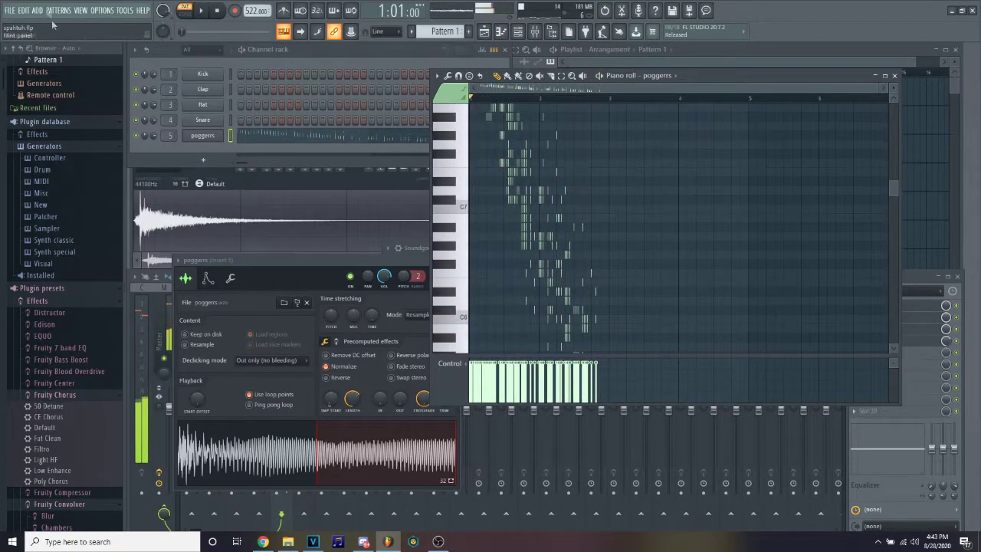
Step: Export the project as a WAV into Documents\z, first trying the name spahtuh.wav
click(21, 10)
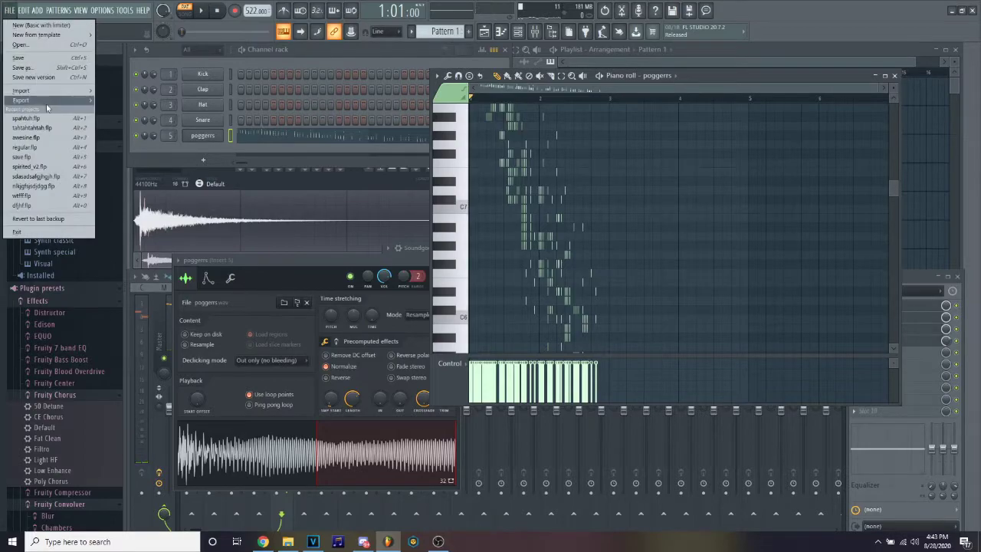
mouse_move(84, 101)
click(121, 112)
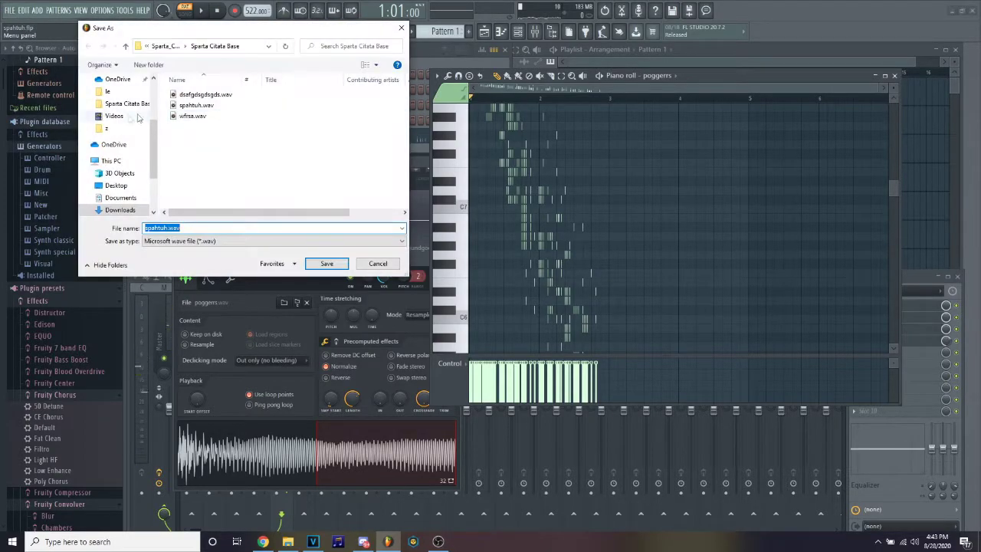
click(116, 130)
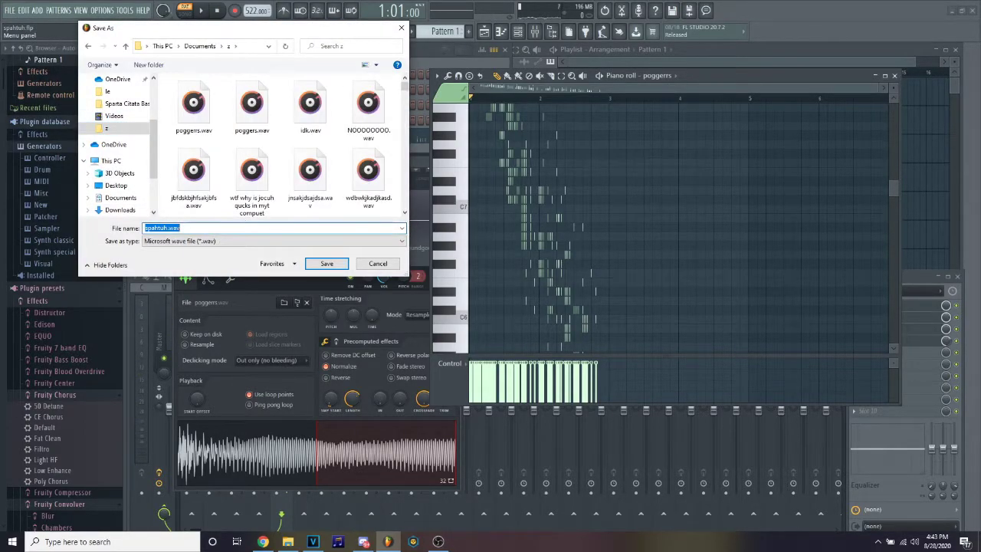
click(333, 263)
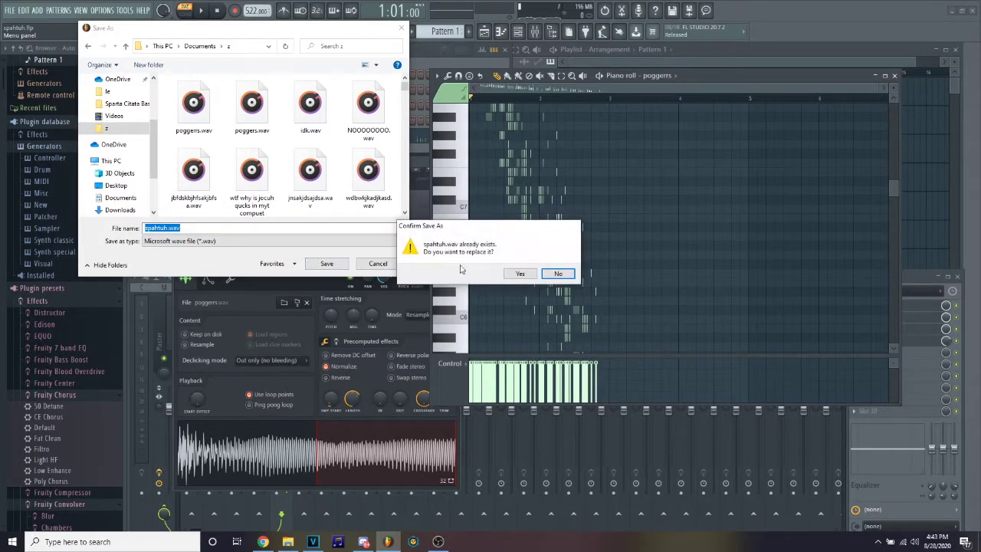
Step: Decline overwriting spahtuh.wav, save as safsafsfsaffduh6ytrujygtup.wav instead, and start rendering
click(557, 274)
key(Return)
click(557, 274)
text(safsafsfsaffduh6ytrujygtup;)
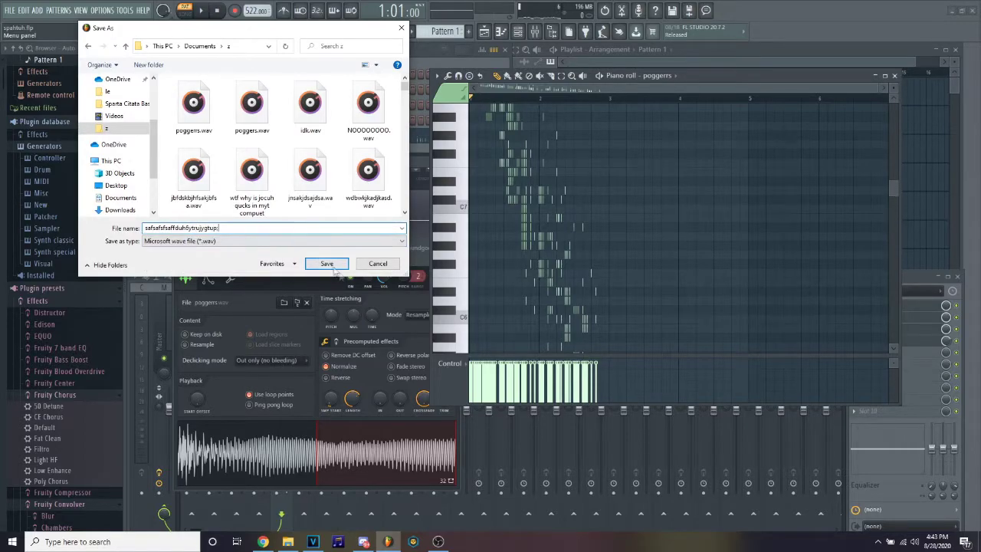
click(330, 265)
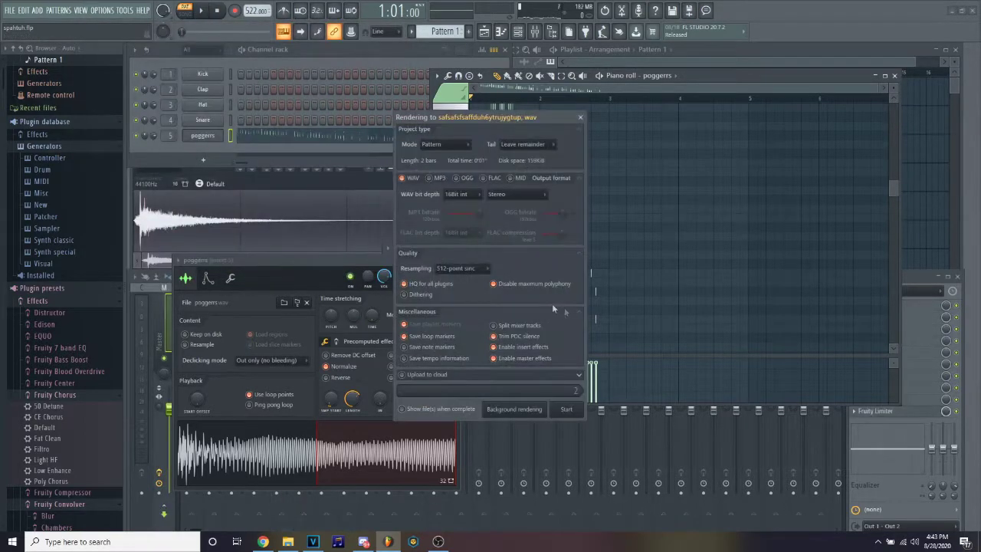
click(567, 409)
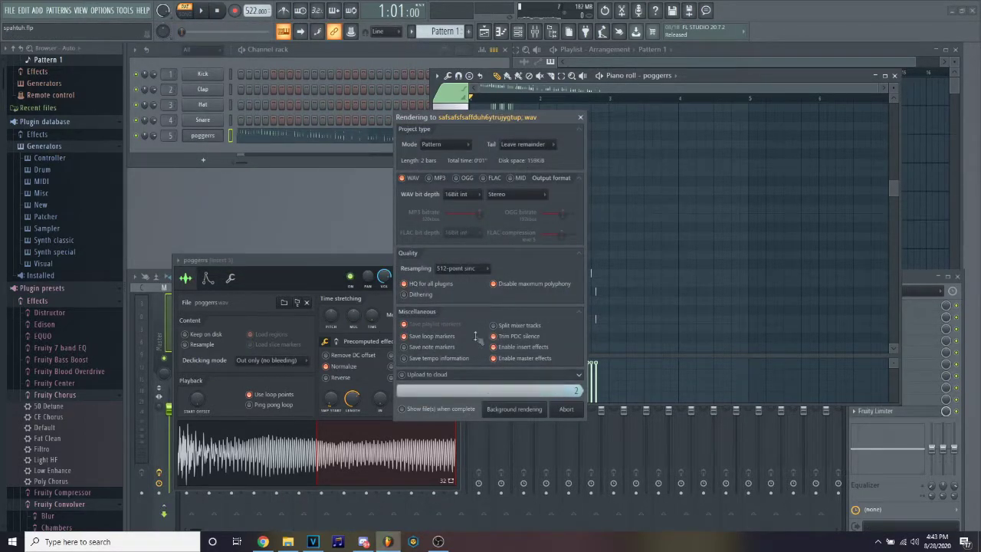
Step: In VEGAS Pro, delete the short leftover clip from the timeline
click(313, 542)
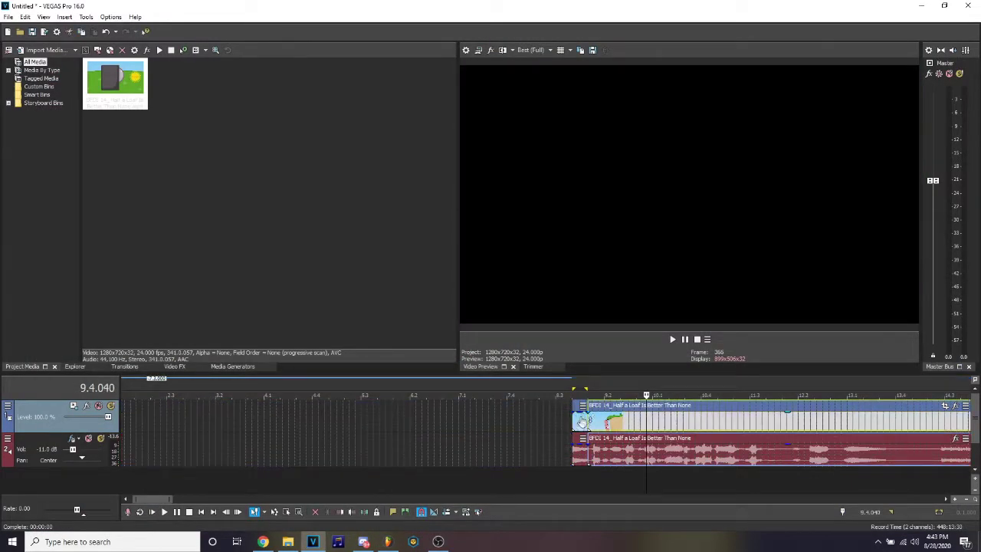
click(583, 460)
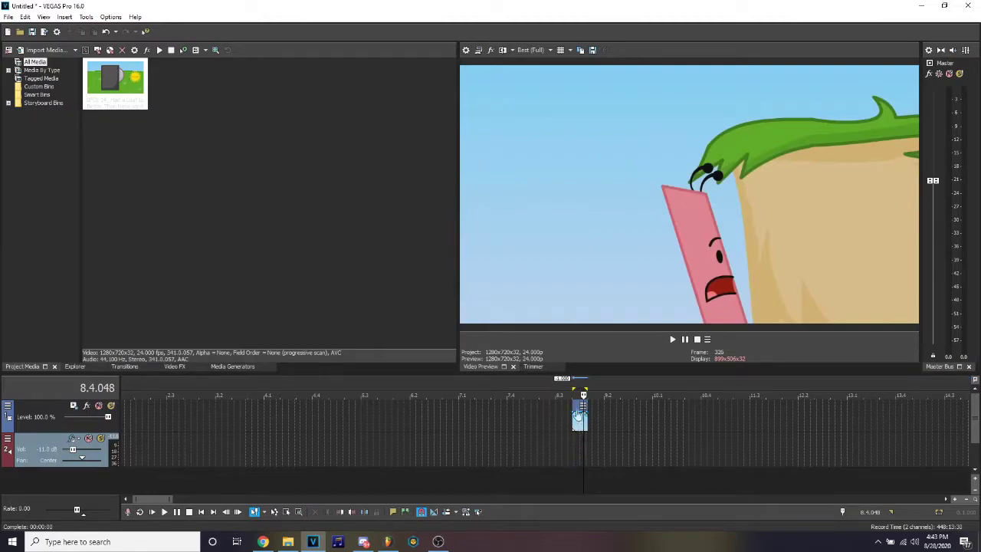
key(Delete)
scroll(152, 410, down, 10)
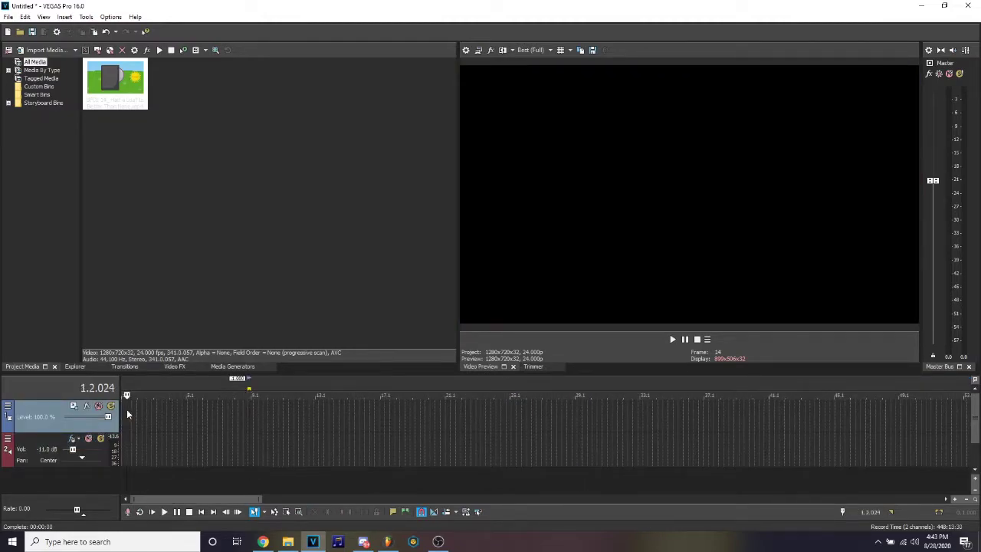
scroll(124, 409, up, 5)
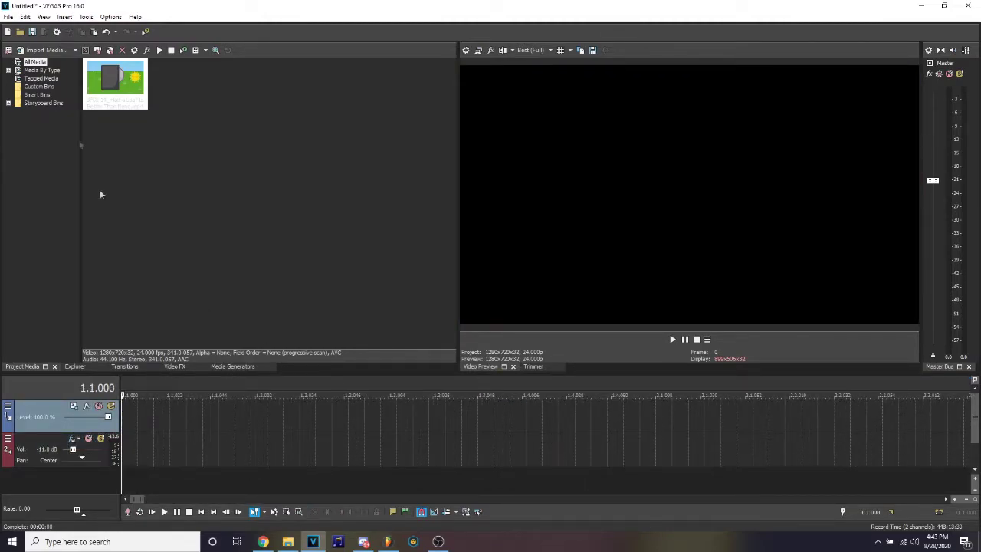
Step: Import safsafsfsaffduh6ytrujygtup.wav from Documents\z onto the audio track and play it
click(47, 53)
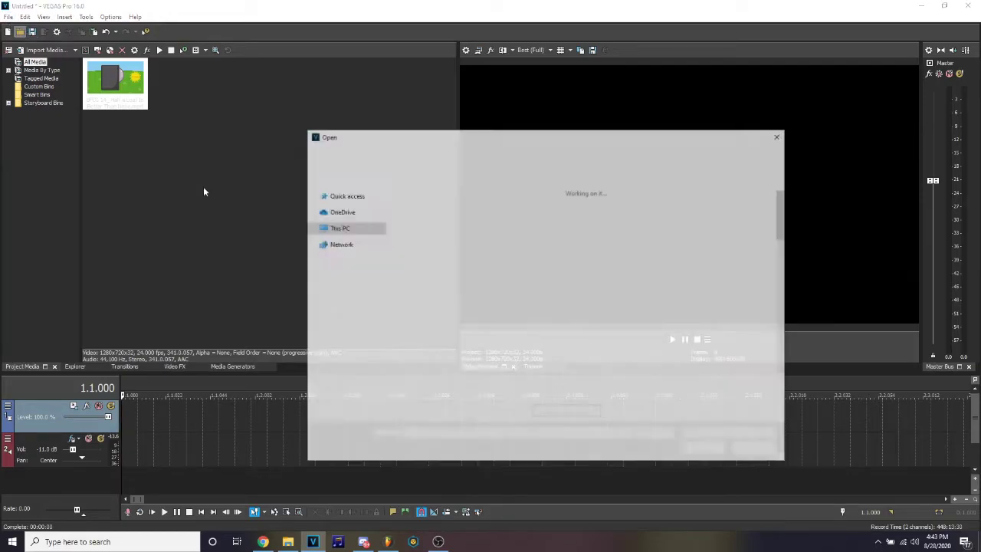
click(336, 297)
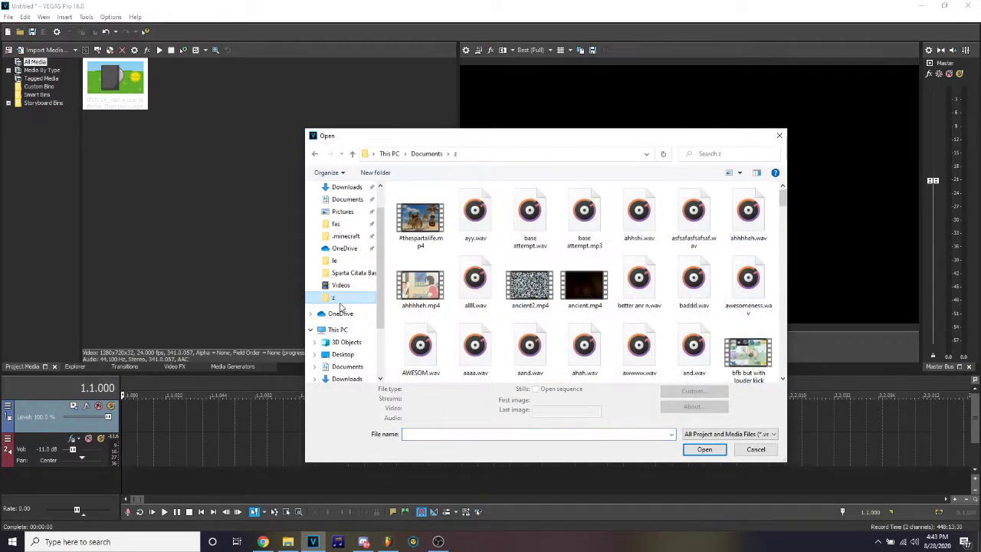
click(403, 214)
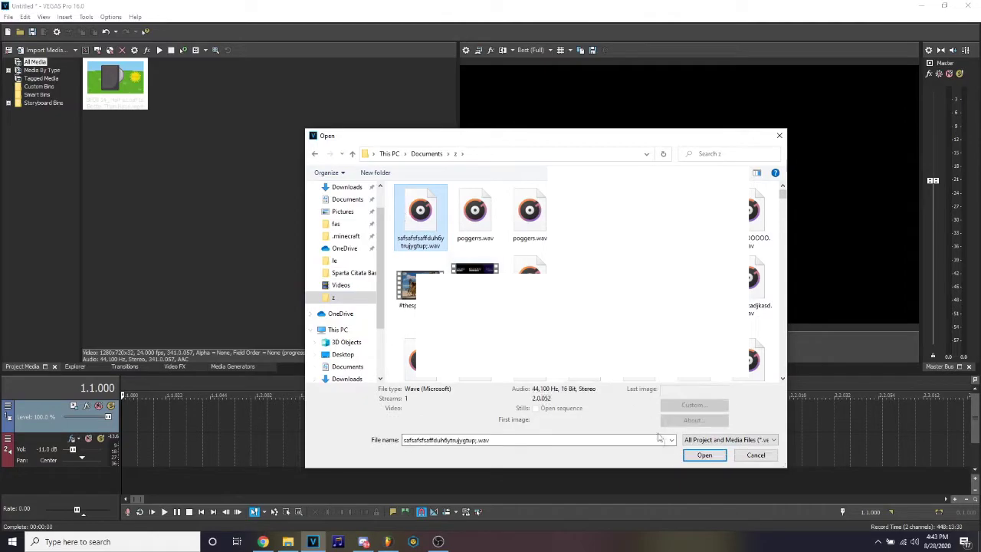
click(703, 456)
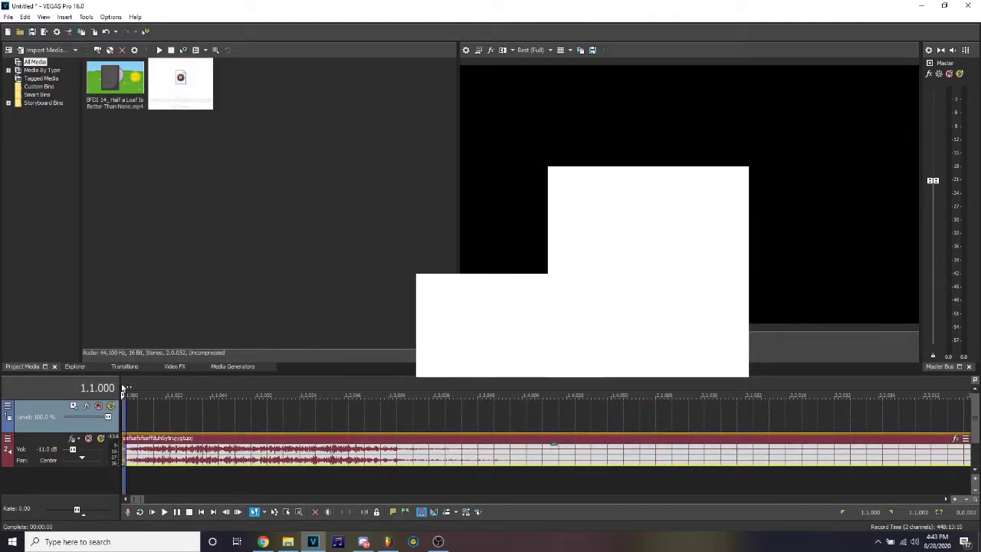
key(space)
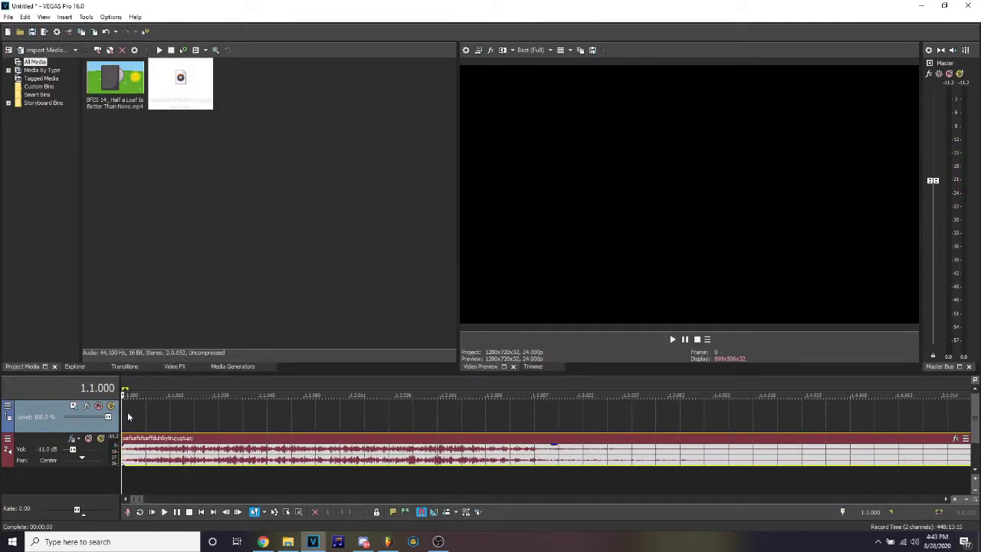
Step: Place the BFDI video on the video track and trim it to a short, fast snippet
drag(115, 81, 148, 437)
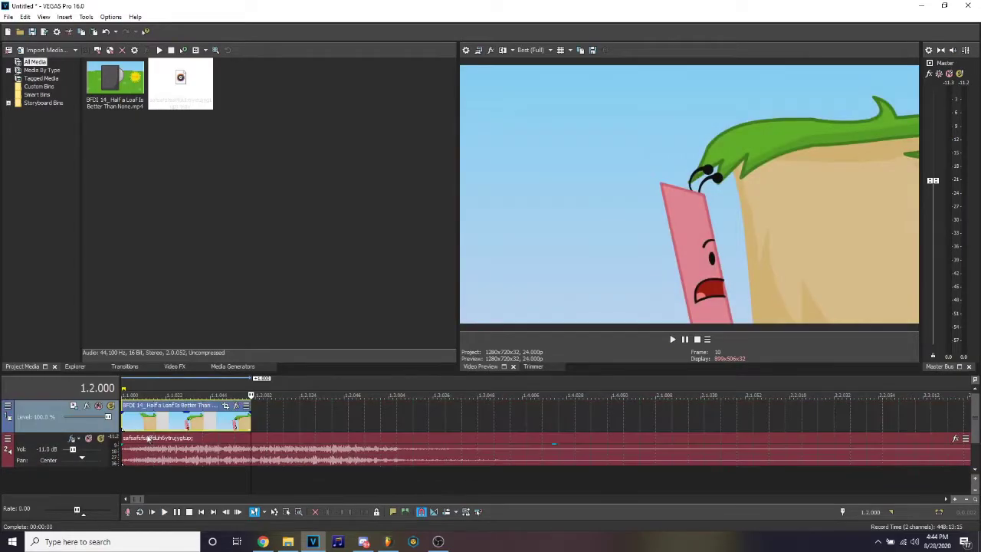
drag(249, 424, 135, 424)
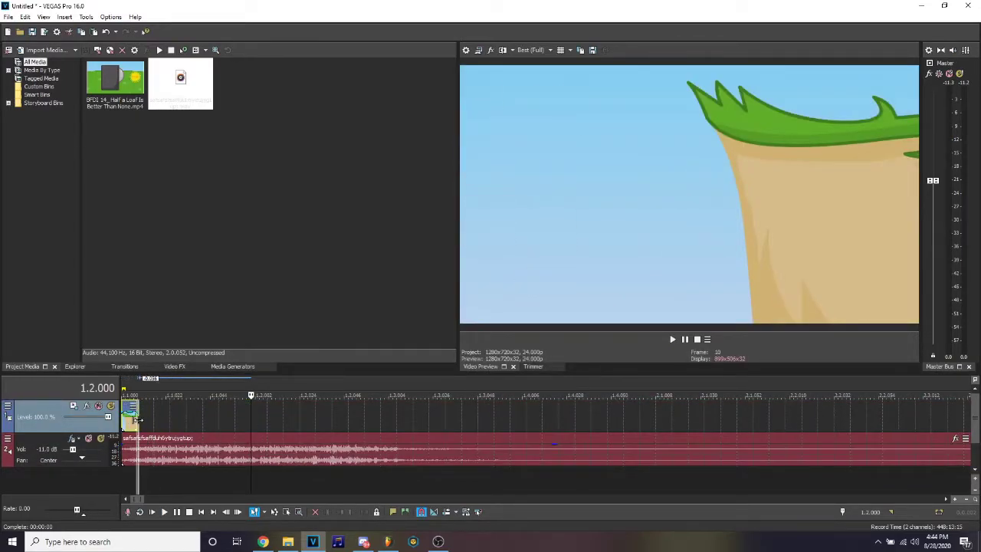
scroll(140, 381, up, 3)
mouse_move(311, 410)
mouse_down()
mouse_move(204, 410)
mouse_move(493, 410)
mouse_move(205, 408)
mouse_move(316, 414)
mouse_up()
Step: Flip the first video snippet horizontally via Event Pan/Crop
right_click(206, 409)
click(222, 487)
click(522, 365)
click(292, 406)
right_click(502, 280)
click(522, 308)
click(671, 138)
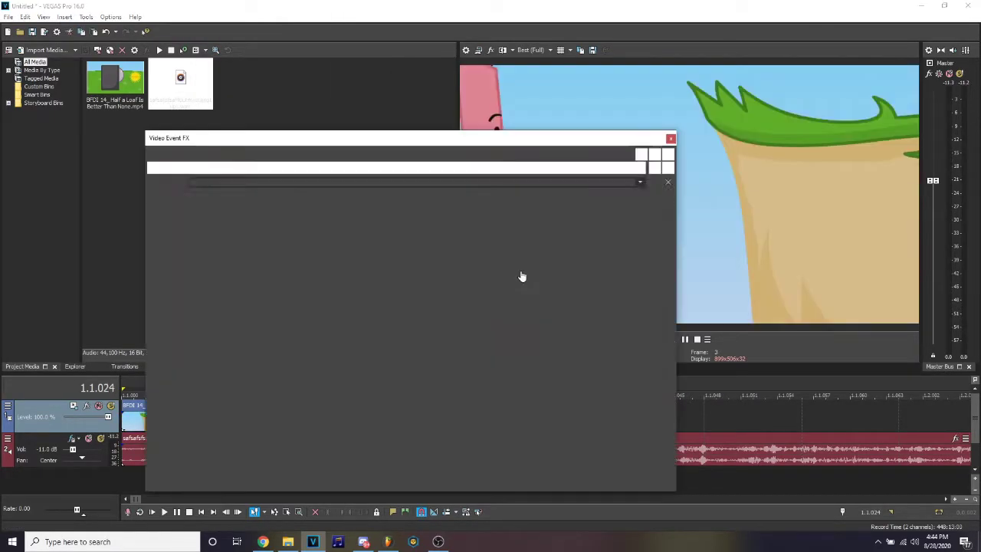
Step: Flip two more snippets horizontally and jump back to the timeline start
right_click(591, 296)
click(559, 339)
click(671, 138)
click(482, 406)
right_click(449, 263)
click(482, 298)
click(671, 138)
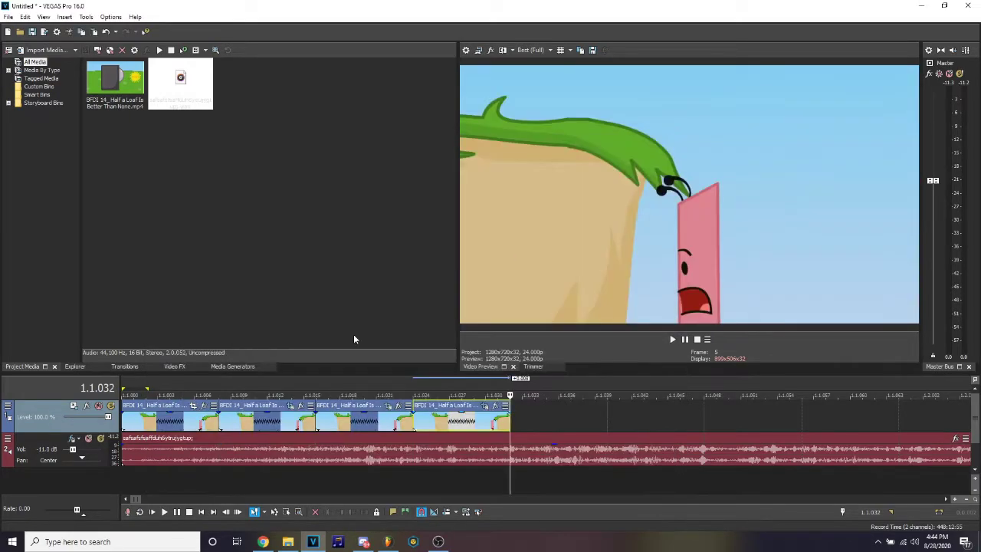
scroll(359, 406, down, 3)
scroll(359, 373, up, 1)
key(Home)
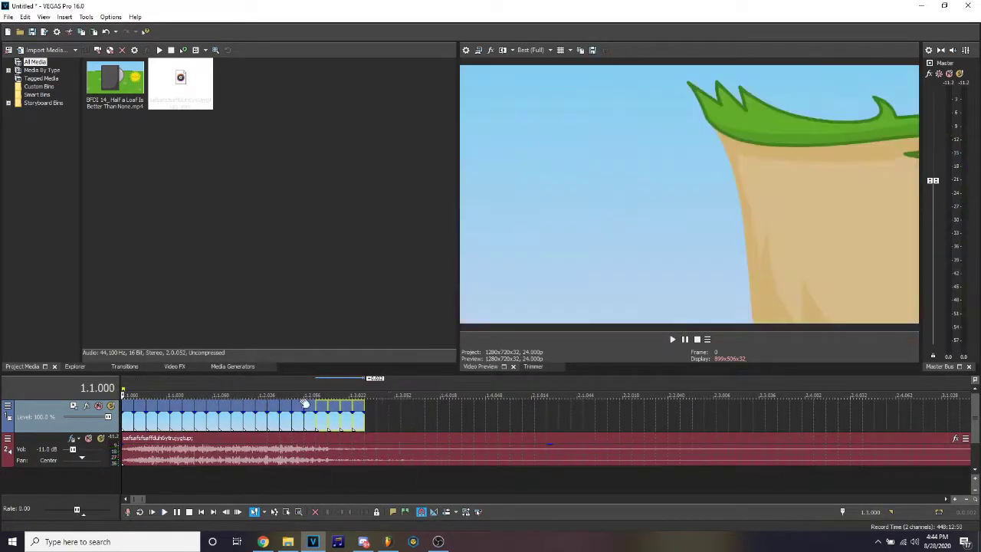
scroll(84, 420, up, 2)
click(73, 406)
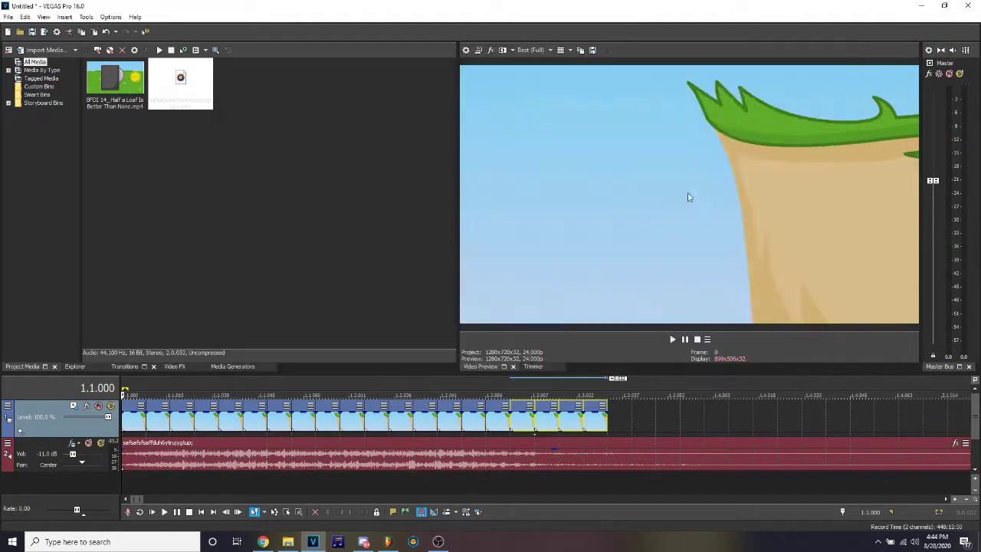
Step: Add a Composite Level envelope to the video track and lower it to fade out
scroll(204, 414, down, 3)
right_click(305, 420)
mouse_move(340, 363)
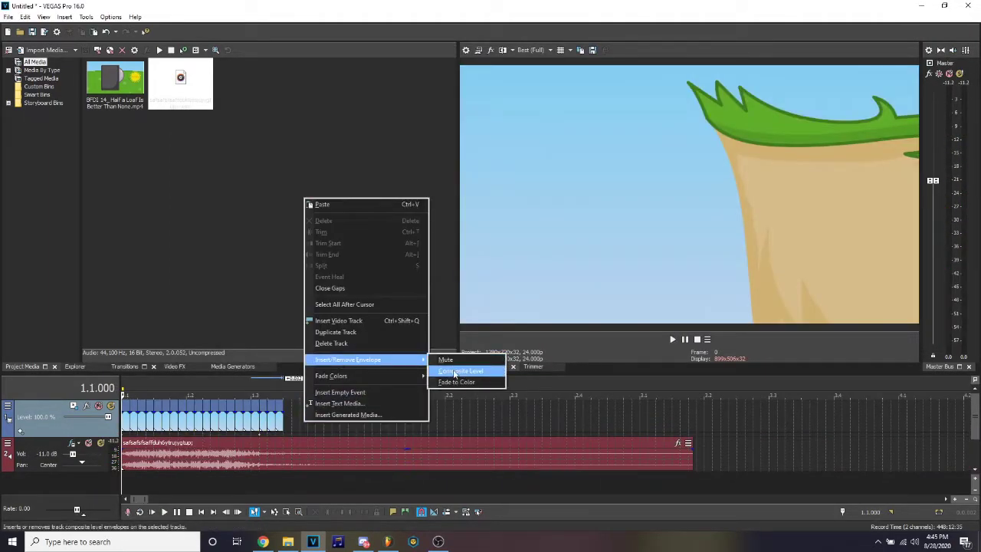
click(455, 372)
drag(283, 406, 284, 431)
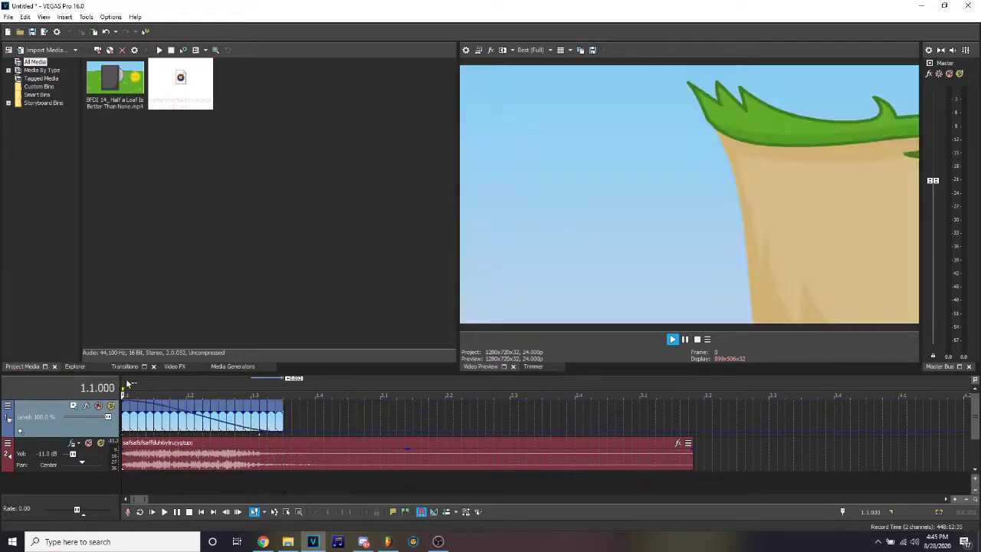
Step: Select up to the audio's end and render as 720p60 MAGIX AVC/AAC MP4 'cumputer error.mp4'
drag(308, 385, 123, 384)
shift+click(688, 394)
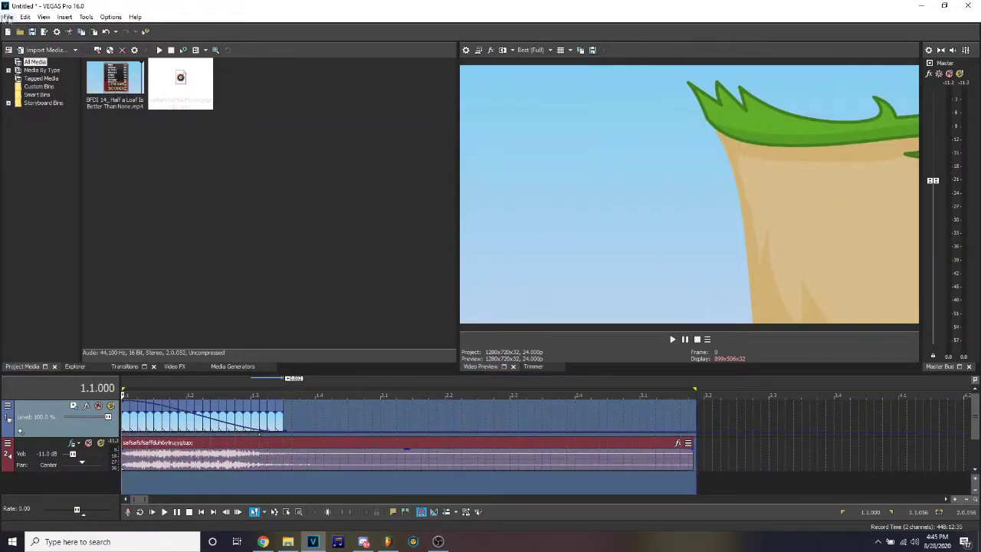
click(7, 17)
click(31, 95)
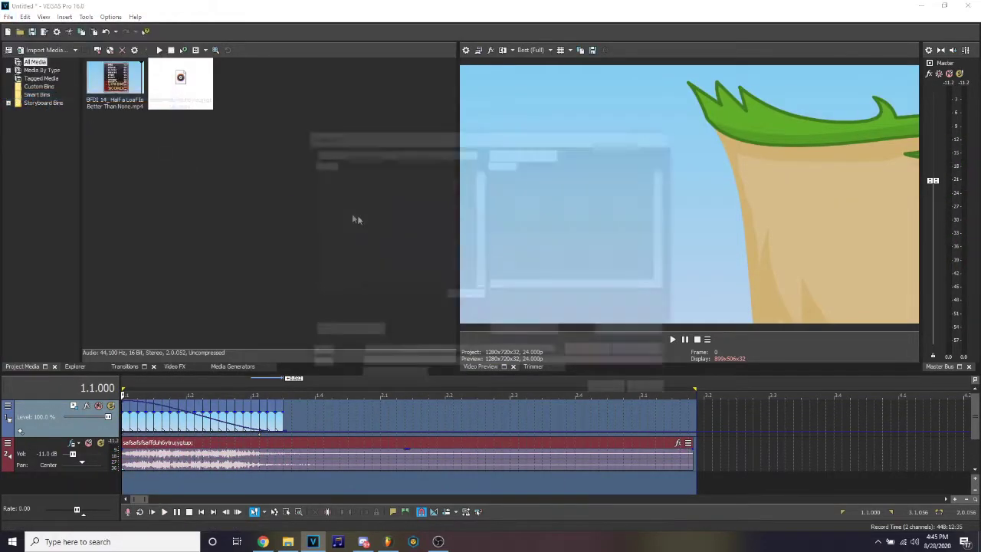
click(438, 211)
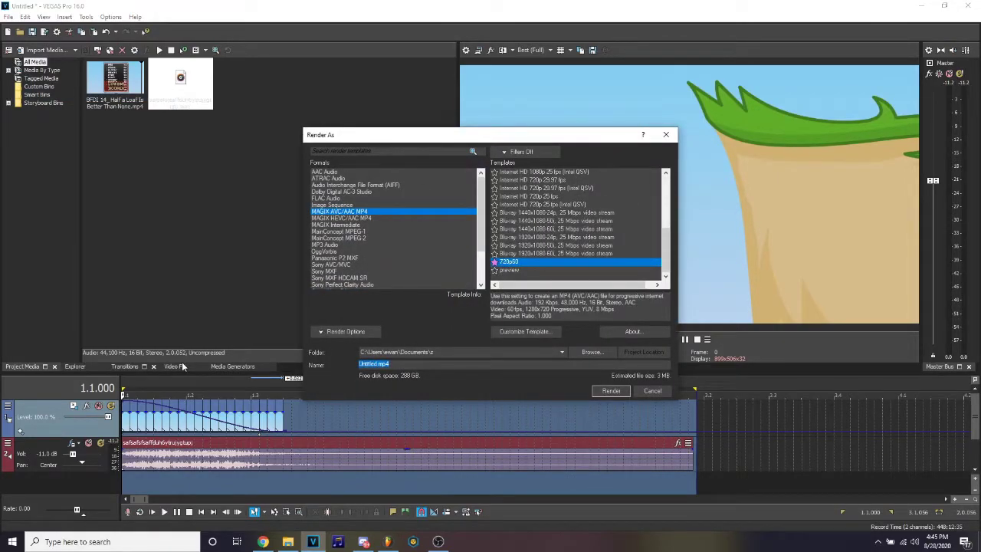
click(611, 391)
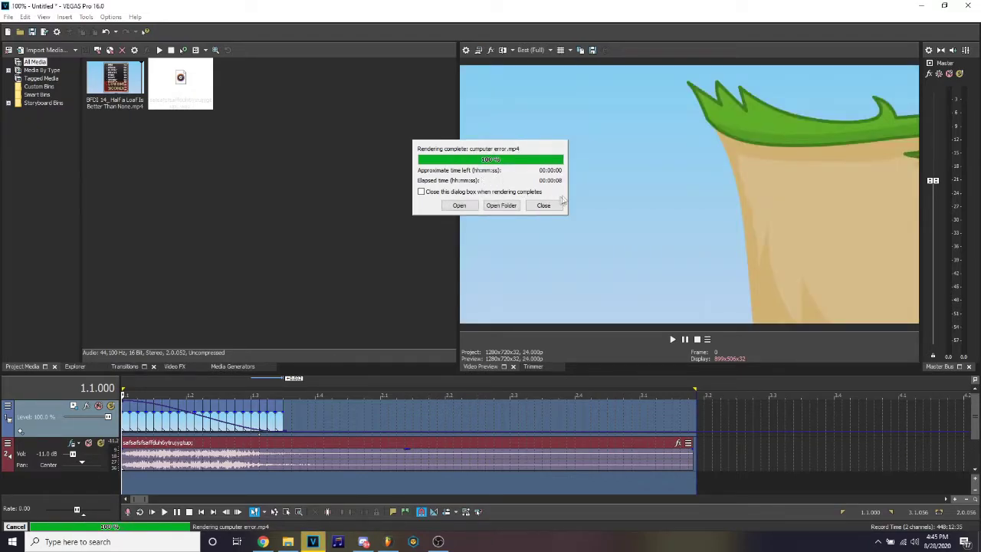
click(543, 206)
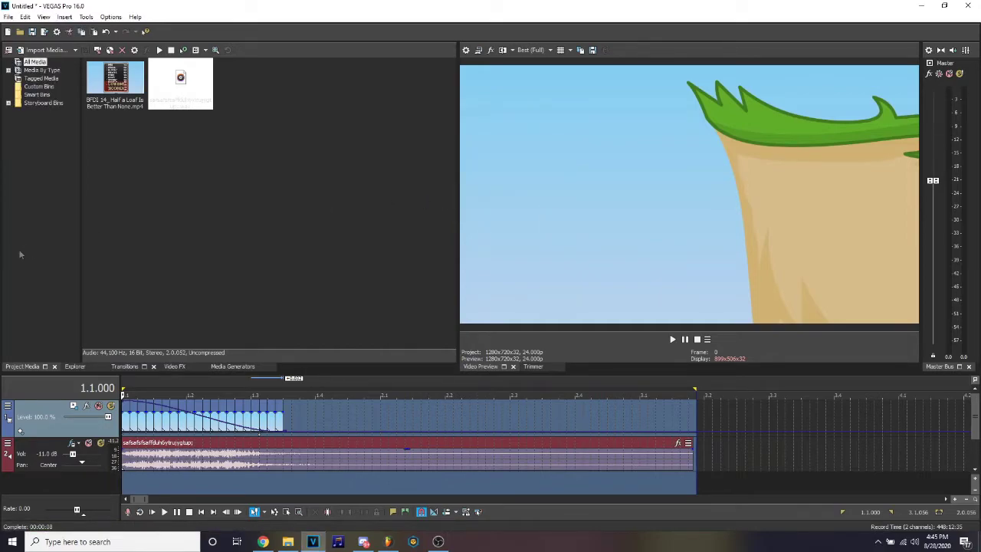